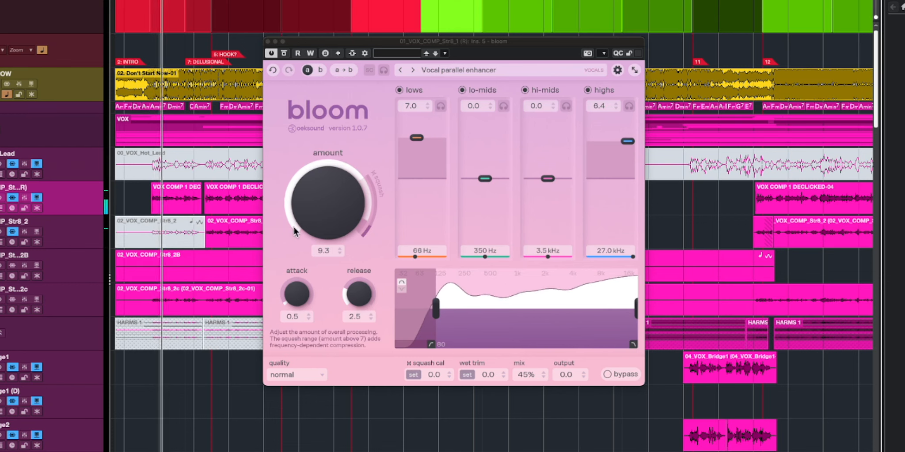
# - Compare the lead vocal with the bloom effect bypassed and active
pyautogui.click(284, 53)
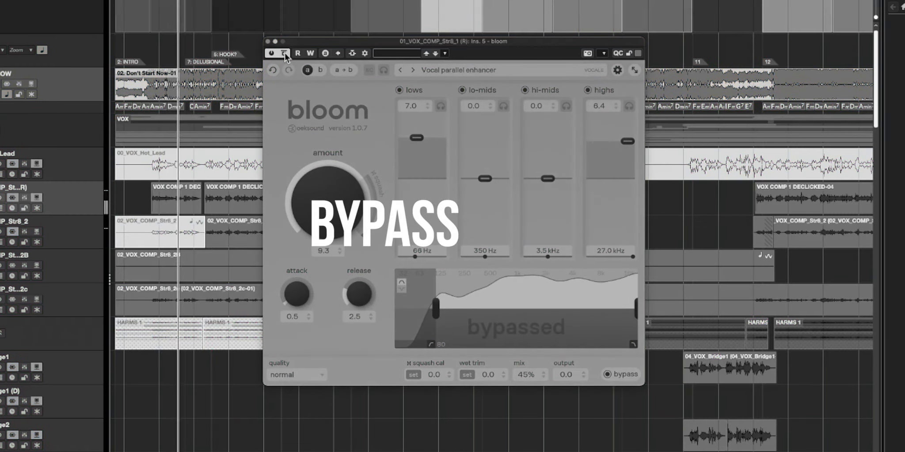
pyautogui.click(284, 53)
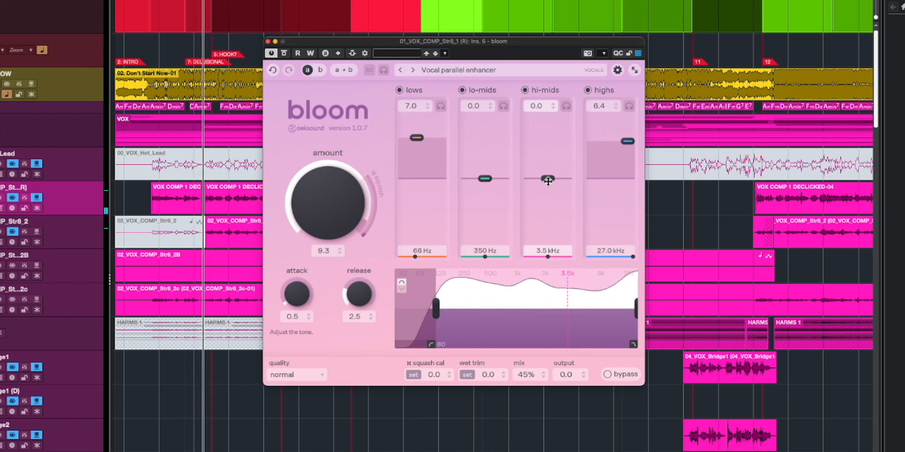
# - Set bloom's hi-mids to 1.1 at 3.2 kHz, the amount to 8.9 and the lo-mids to 4.6 at 350 Hz
pyautogui.moveTo(547, 180); pyautogui.dragTo(545, 144)
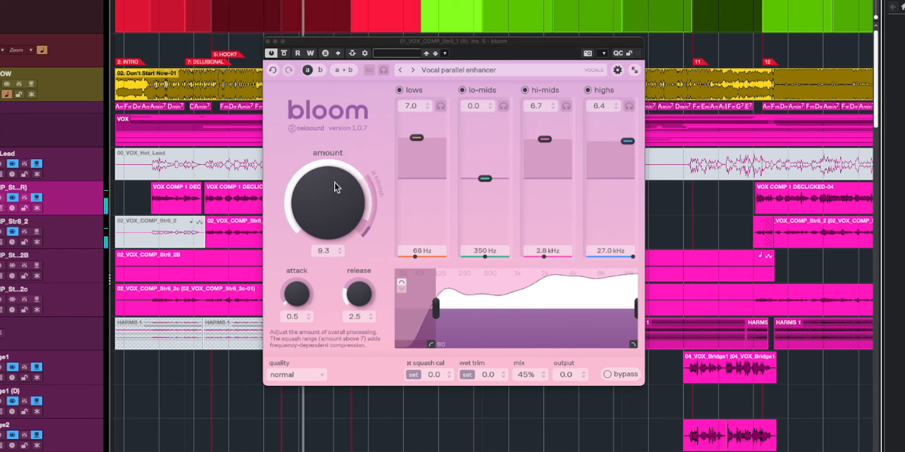
pyautogui.moveTo(328, 204); pyautogui.dragTo(326, 211)
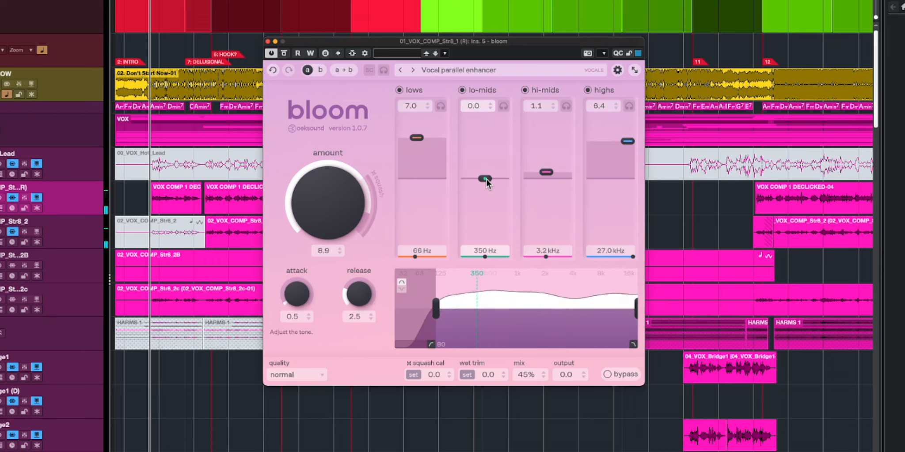
pyautogui.moveTo(487, 179); pyautogui.dragTo(485, 152)
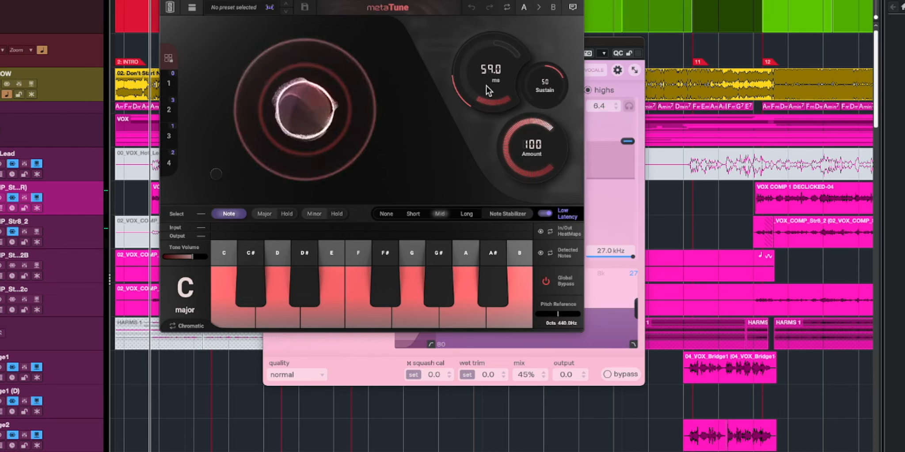
# - Lower metaTune's correction amount to 82.4 and close its plug-in window
pyautogui.moveTo(536, 151); pyautogui.dragTo(535, 241)
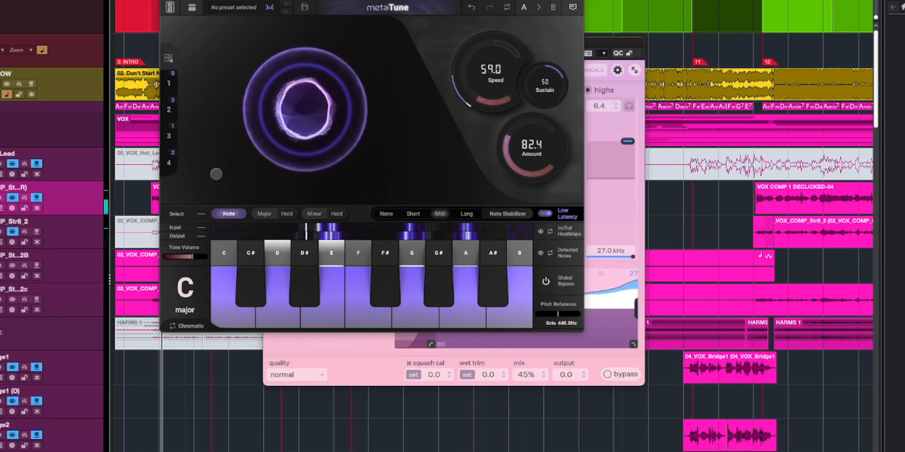
pyautogui.click(164, 0)
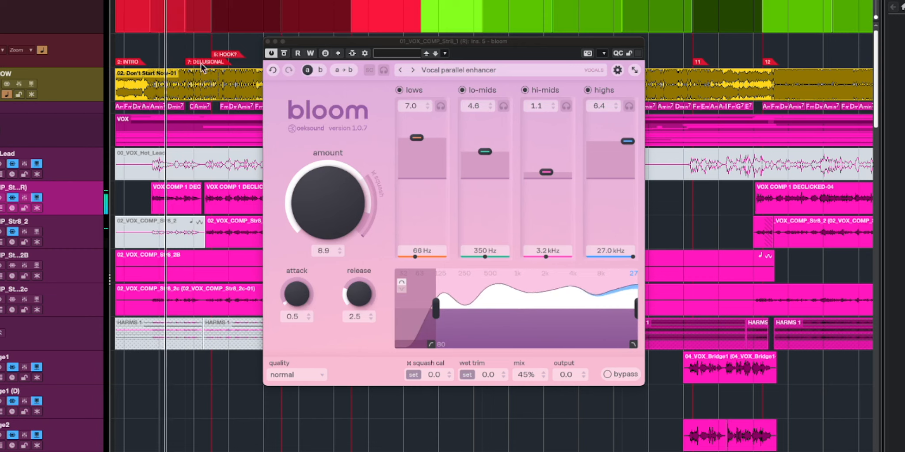
# - Set bloom's amount to 9.4 and the lo-mids to 3.1 at 260 Hz, and compare the vocal with bypass
pyautogui.click(331, 202)
pyautogui.moveTo(331, 202); pyautogui.dragTo(341, 228)
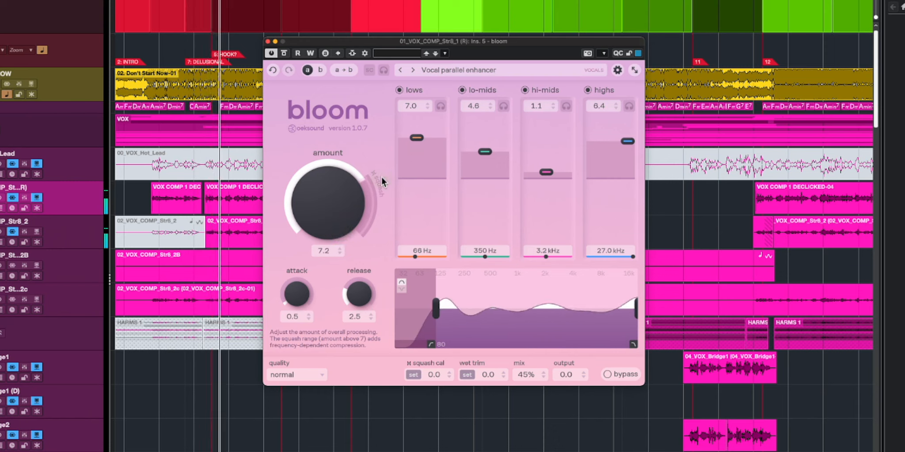
pyautogui.moveTo(328, 201); pyautogui.dragTo(335, 161)
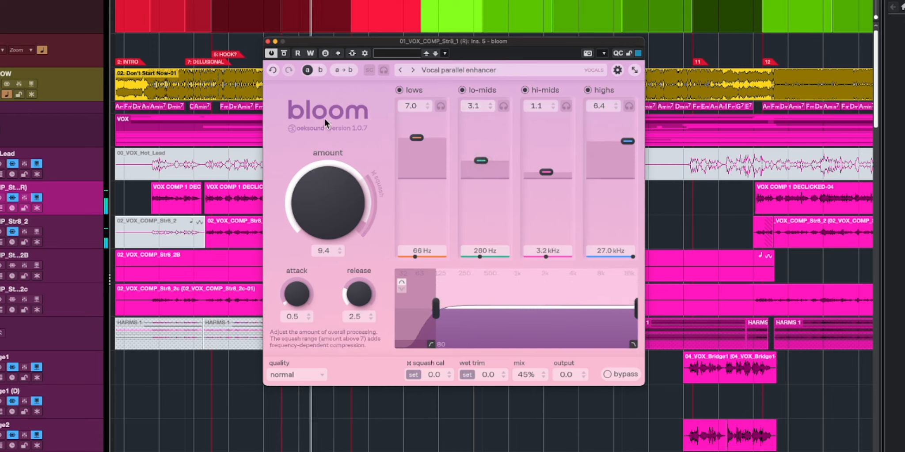
pyautogui.click(286, 55)
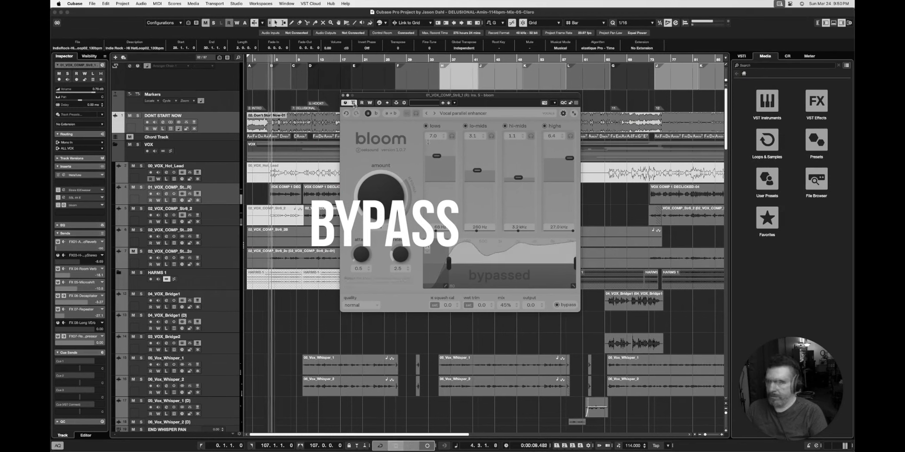
pyautogui.click(354, 103)
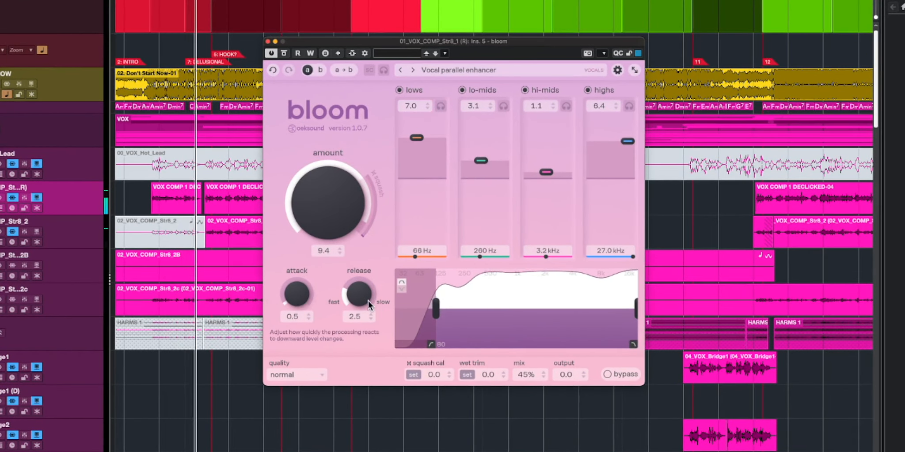
# - Set bloom's attack to 1.6 and its highs to 4.0 at 23.5 kHz
pyautogui.moveTo(297, 296); pyautogui.dragTo(297, 270)
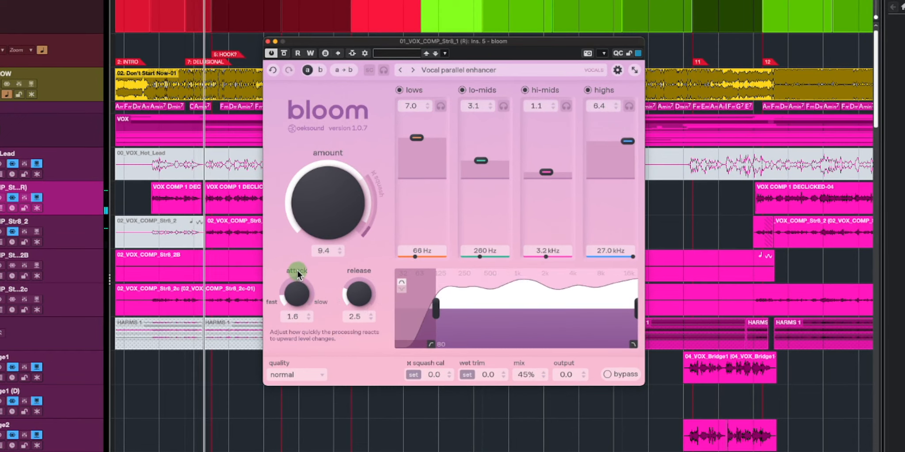
pyautogui.moveTo(627, 142); pyautogui.dragTo(616, 190)
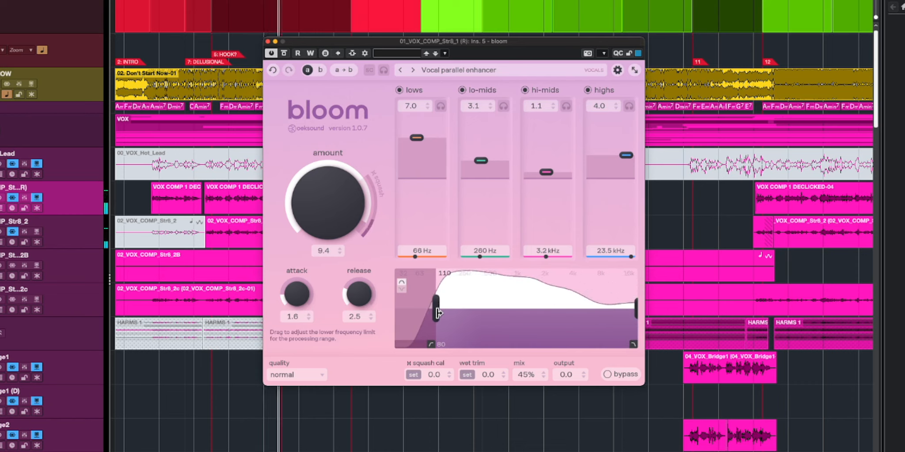
# - Audition a higher lower-frequency limit for the processing range against bypass, and bring the limit back to just below 125 Hz
pyautogui.moveTo(438, 313); pyautogui.dragTo(472, 323)
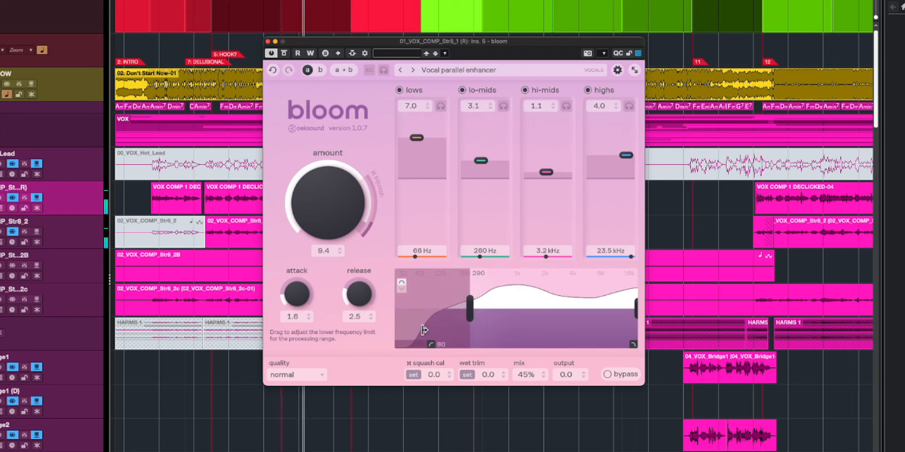
pyautogui.click(286, 54)
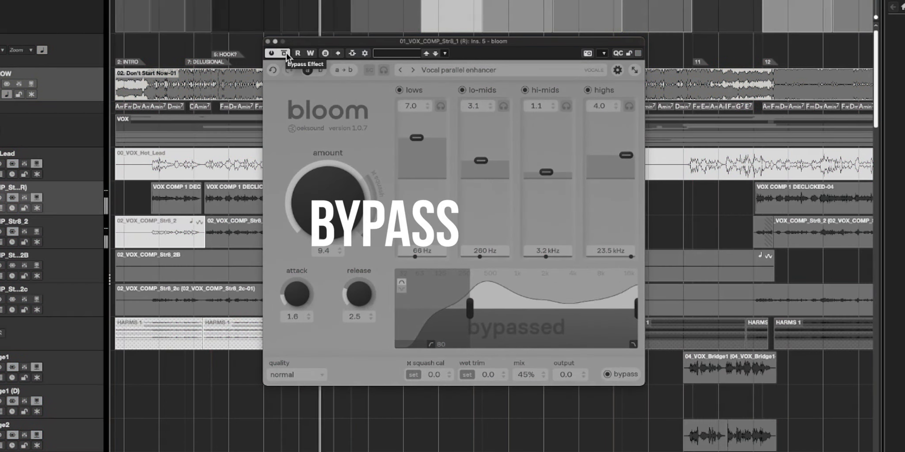
pyautogui.click(285, 54)
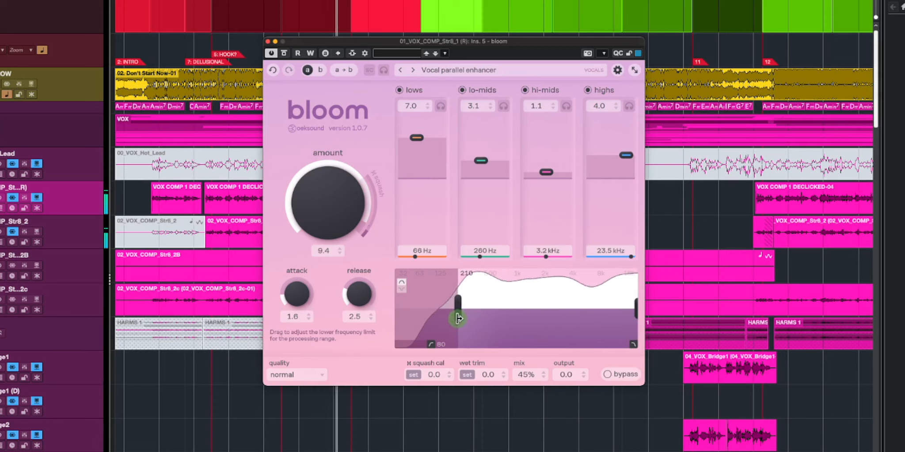
pyautogui.moveTo(453, 319); pyautogui.dragTo(438, 321)
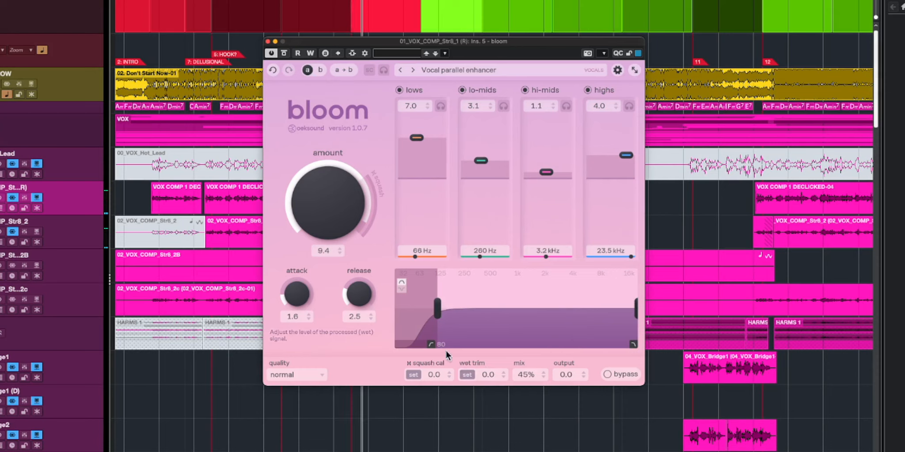
# - Set bloom's quality to high and the squash calibration to 4.3, and compare the vocal with bypass
pyautogui.click(316, 372)
pyautogui.click(303, 396)
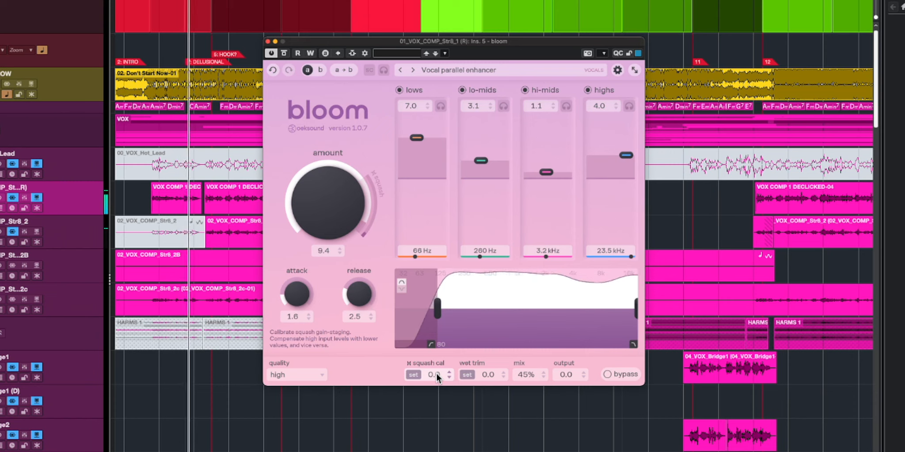
pyautogui.moveTo(436, 374); pyautogui.dragTo(437, 346)
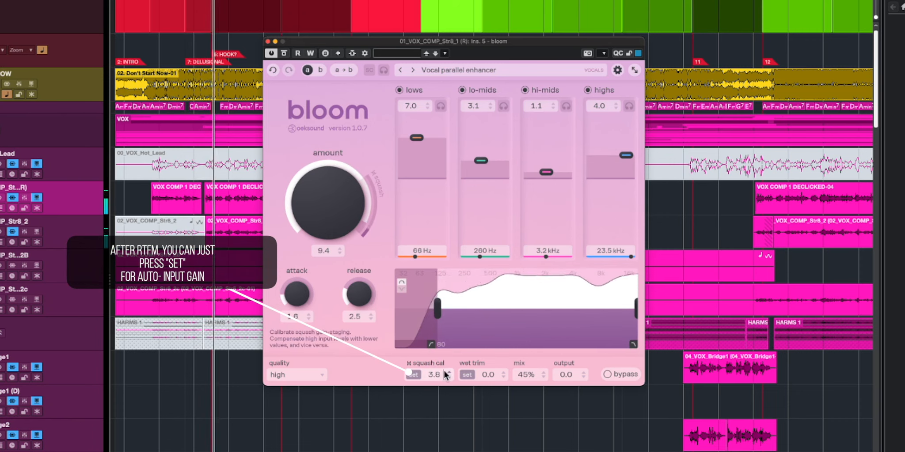
pyautogui.moveTo(443, 372); pyautogui.dragTo(450, 374)
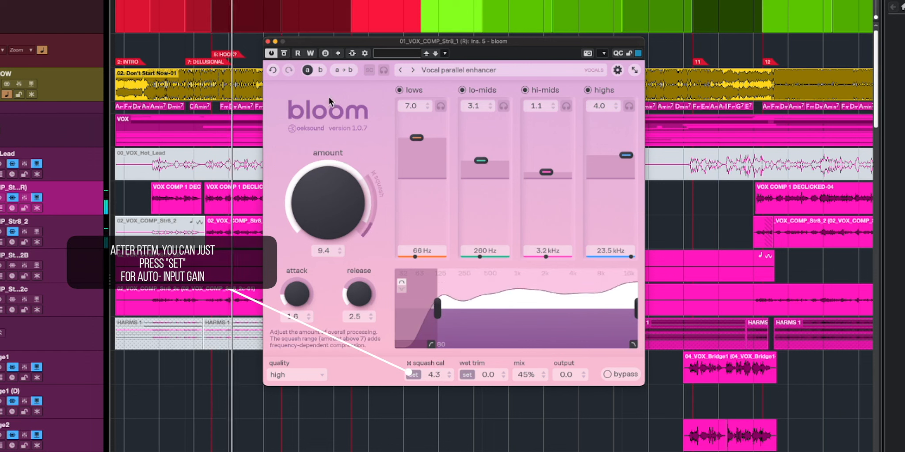
pyautogui.click(284, 53)
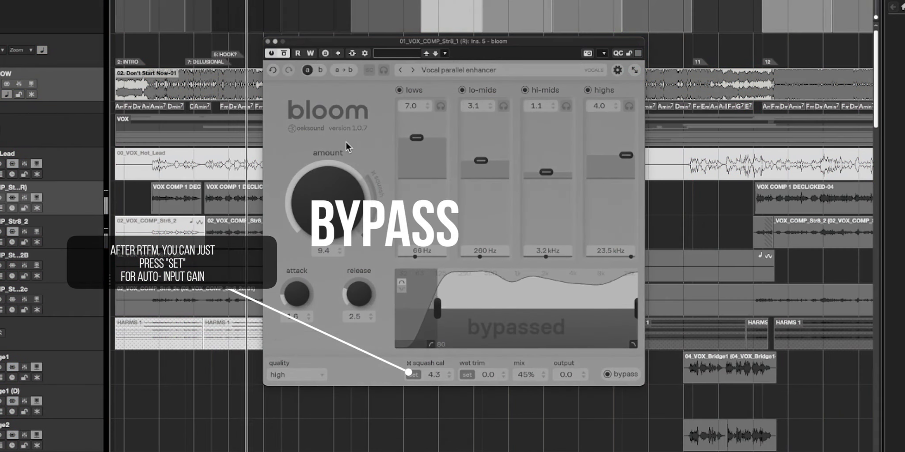
pyautogui.click(284, 54)
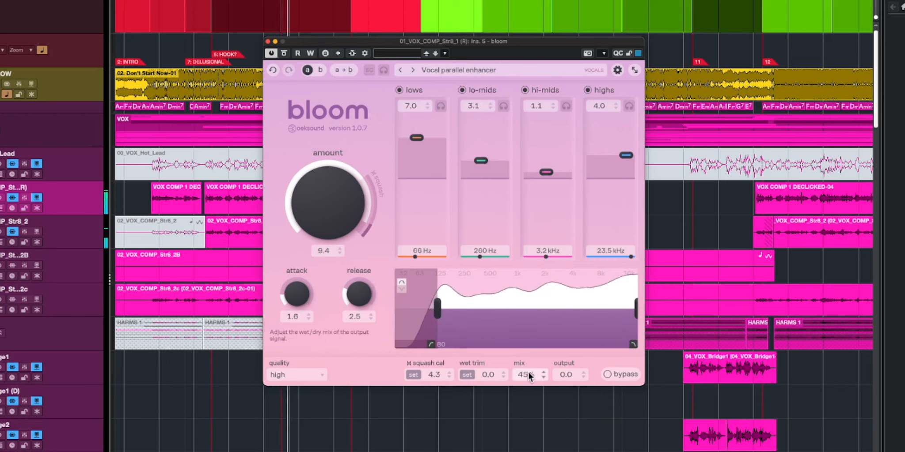
# - Set bloom's mix to 69% and compare the vocal with the effect bypassed
pyautogui.moveTo(529, 373); pyautogui.dragTo(528, 344)
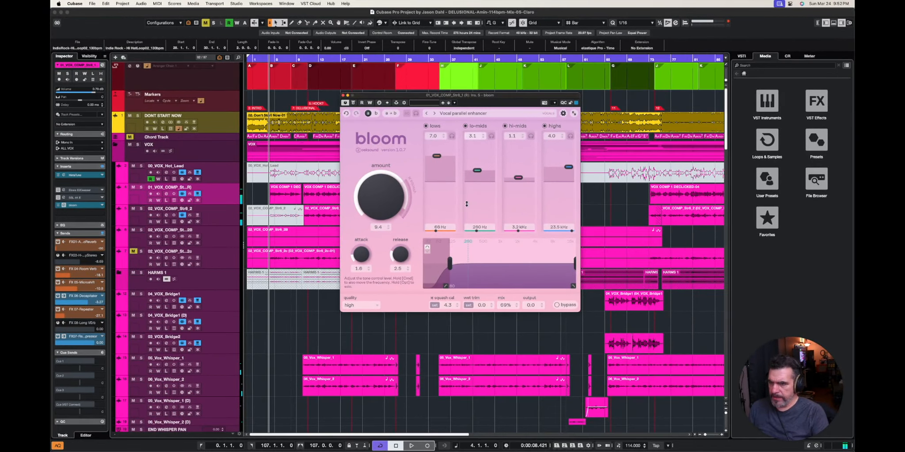
pyautogui.click(353, 103)
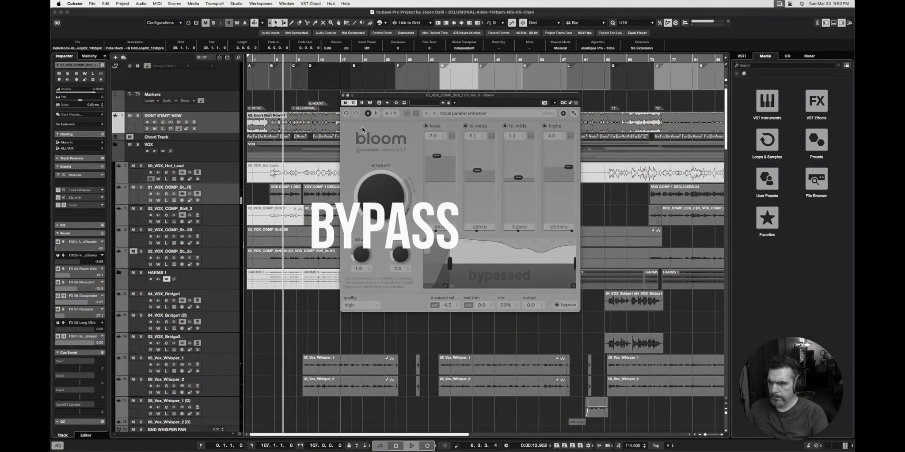
pyautogui.click(353, 103)
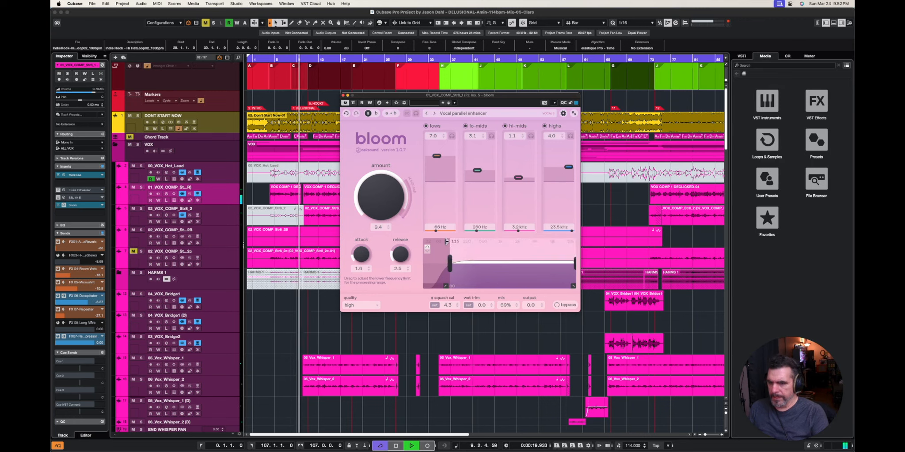
# - Set bloom's lows to 5.1 and the lo-mids to 2.6, and enlarge and reposition its plug-in window
pyautogui.moveTo(436, 156); pyautogui.dragTo(477, 174)
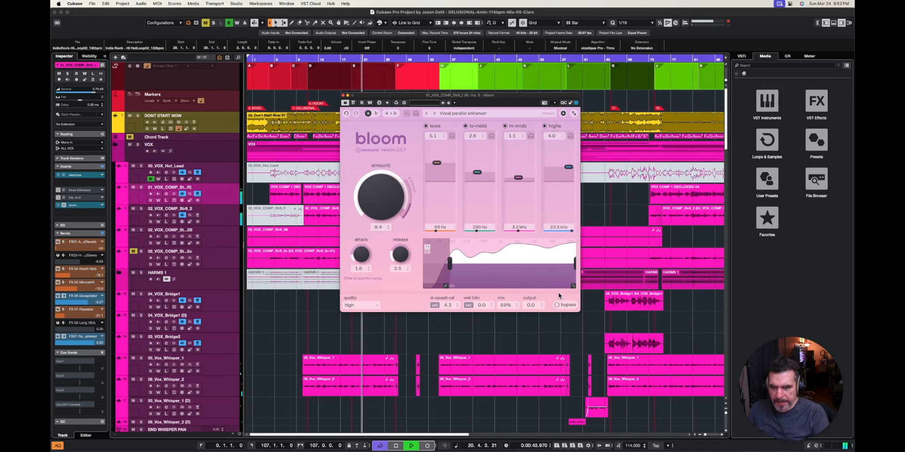
pyautogui.click(573, 114)
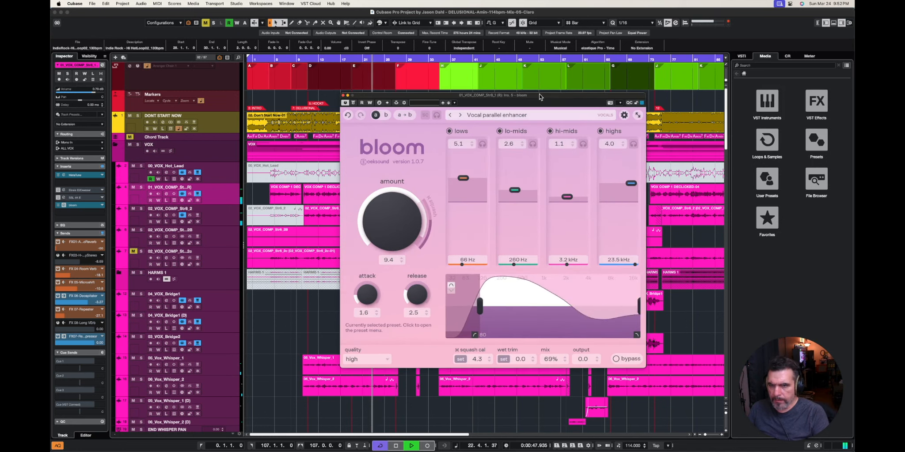
pyautogui.moveTo(544, 98); pyautogui.dragTo(518, 92)
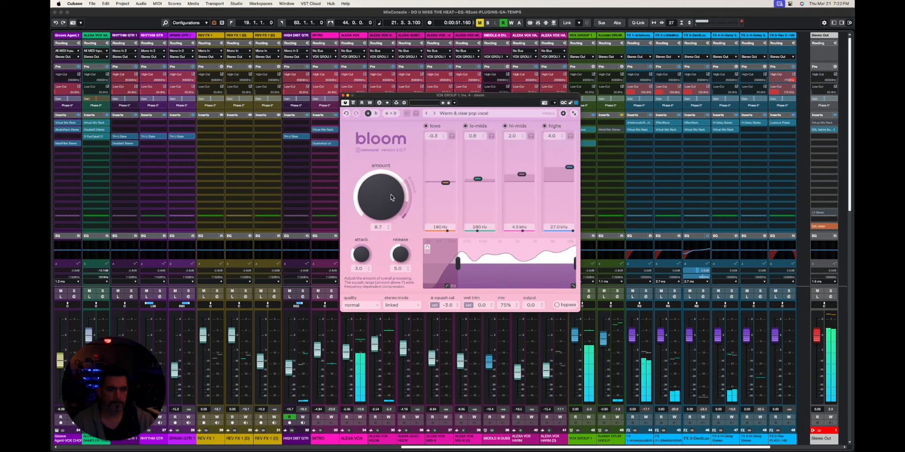
# - Play the vocal group with bloom's "Warm & clear pop vocal" preset bypassed and re-enabled to compare the sound
pyautogui.press('space')
pyautogui.click(353, 103)
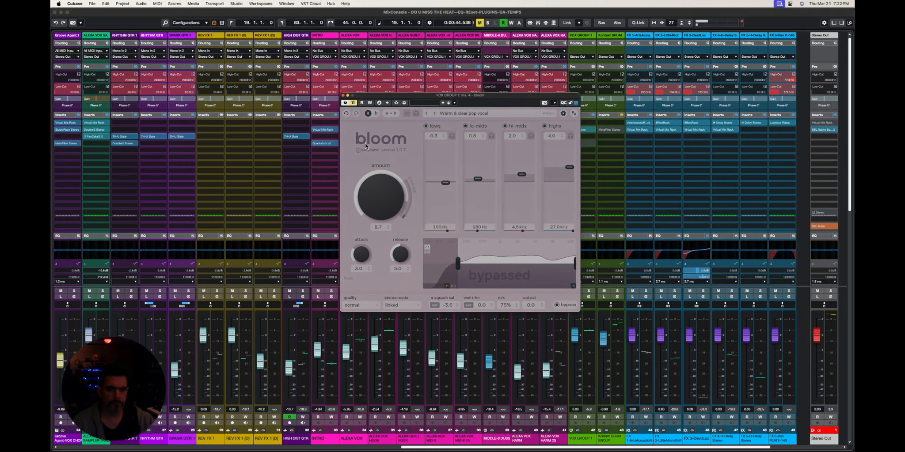
pyautogui.press('space')
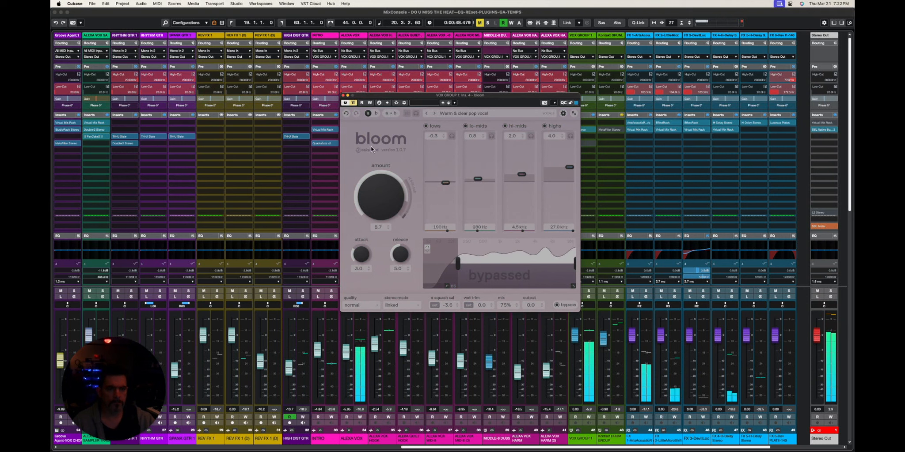
pyautogui.click(353, 103)
pyautogui.press('space')
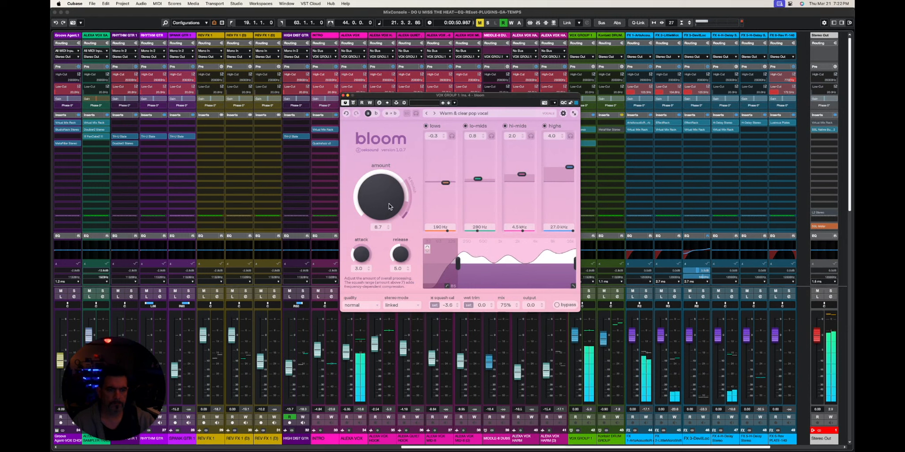
# - Set the vocal group's bloom amount to 7.5 and squash calibration to 0.5, and bypass the effect for comparison during playback
pyautogui.press('space')
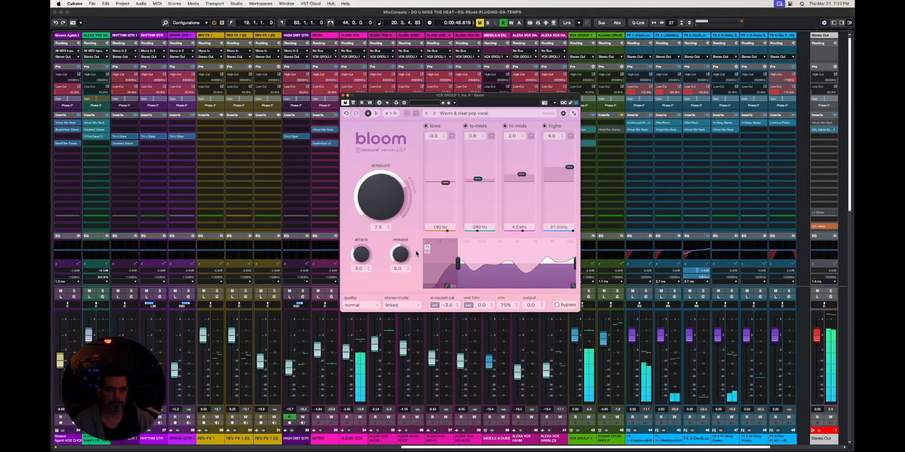
pyautogui.press('space')
pyautogui.moveTo(451, 306); pyautogui.dragTo(451, 297)
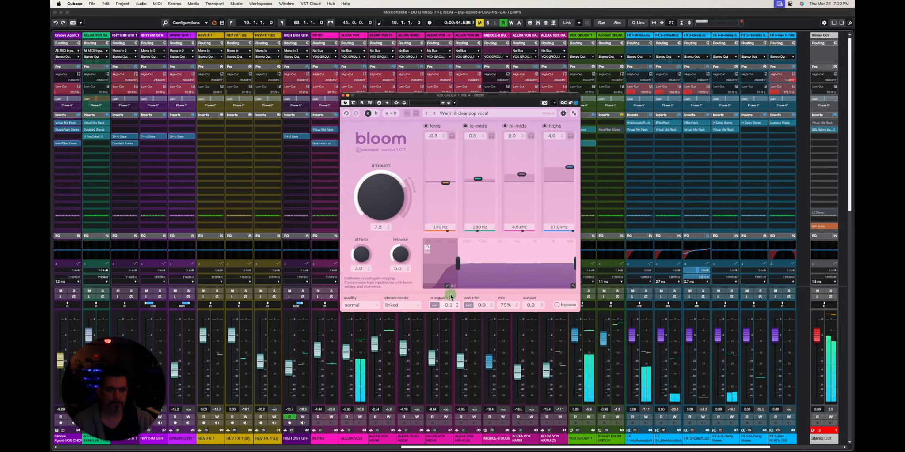
pyautogui.press('space')
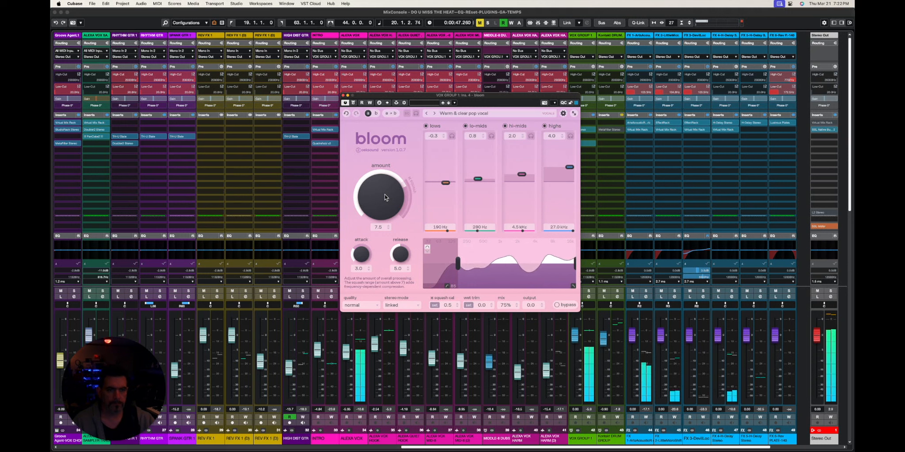
pyautogui.click(353, 103)
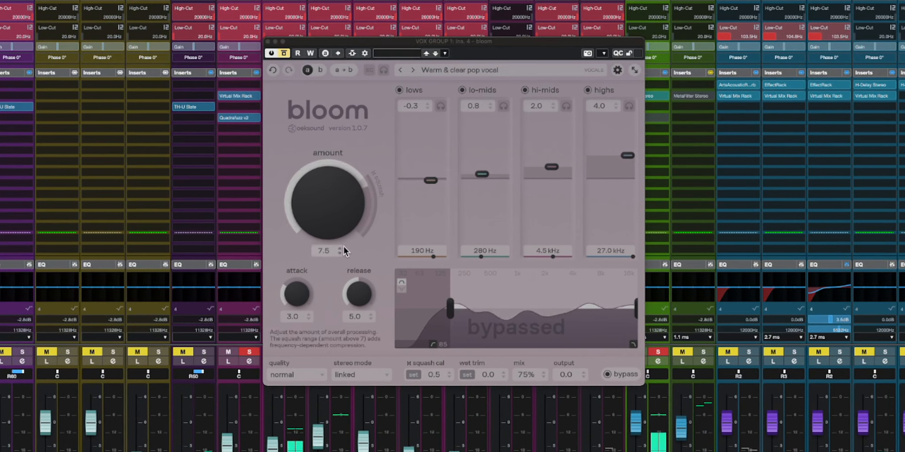
# - Load bloom's "Warm pop vocal" preset on the vocal group and compare it with the effect bypassed
pyautogui.click(284, 54)
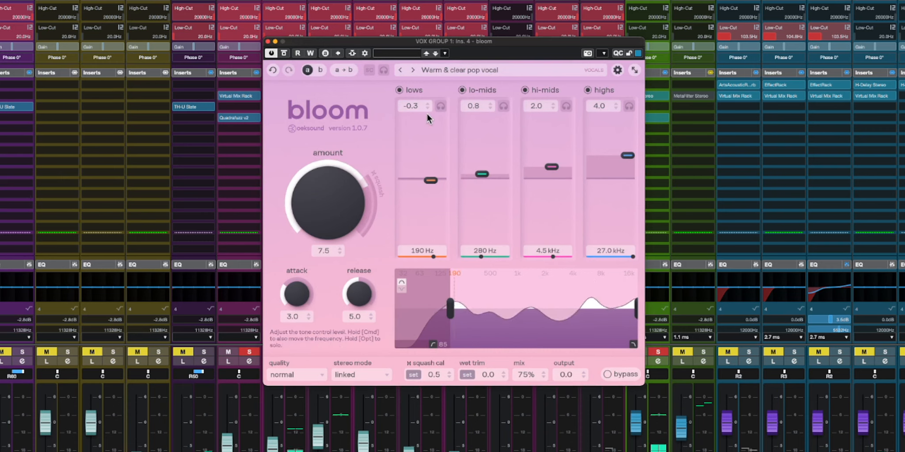
pyautogui.click(456, 70)
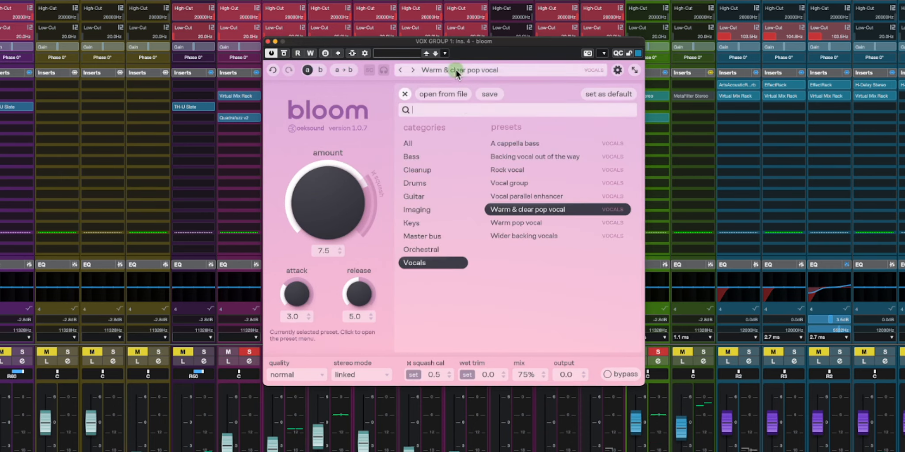
pyautogui.click(516, 222)
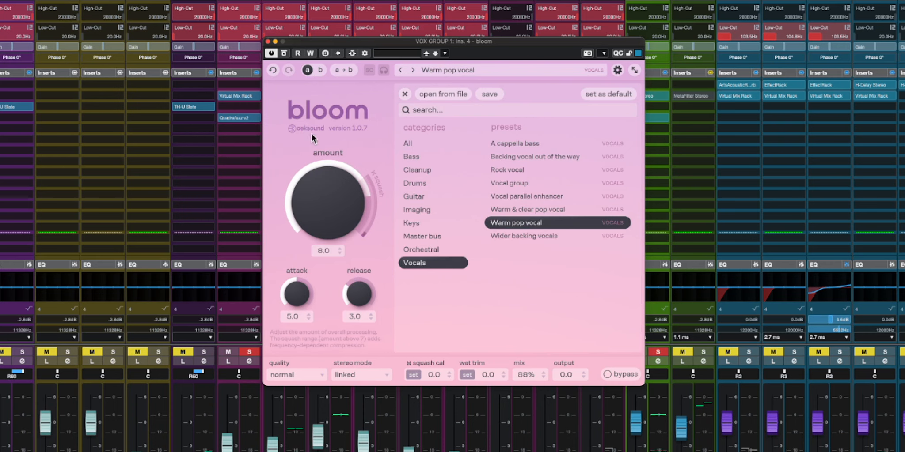
pyautogui.click(285, 55)
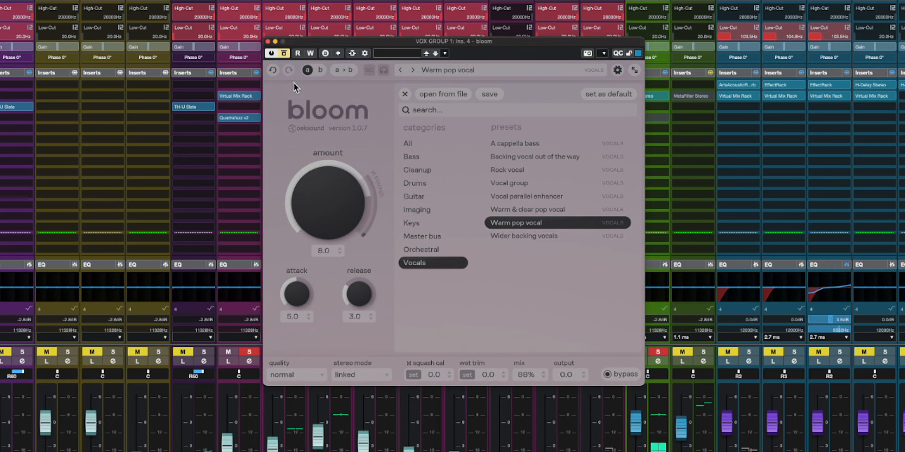
pyautogui.click(285, 58)
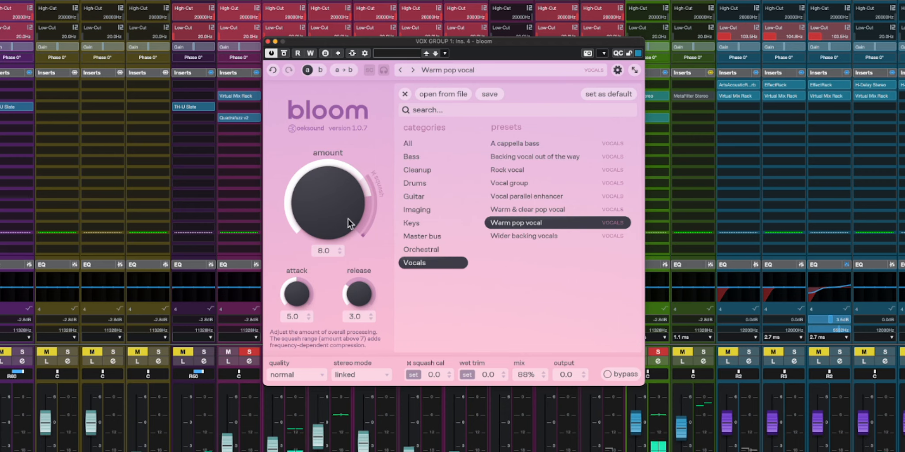
pyautogui.click(503, 183)
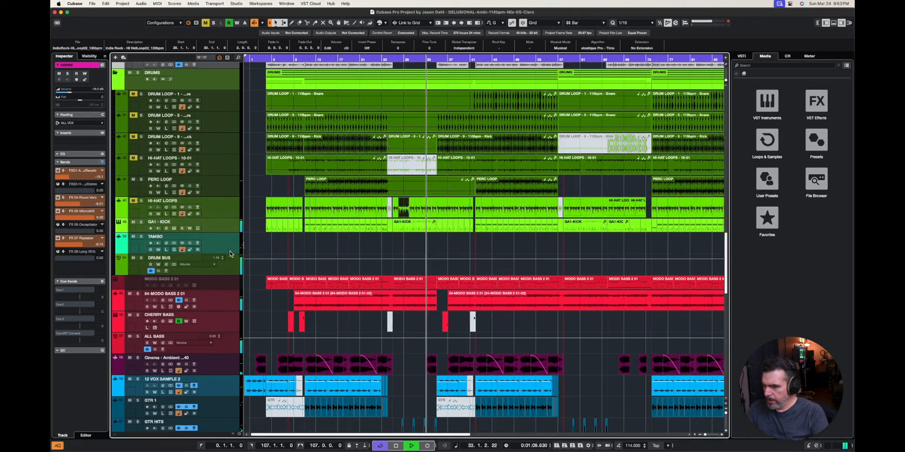
# - Insert bloom in the next free insert slot of the DRUM BUS track
pyautogui.click(235, 267)
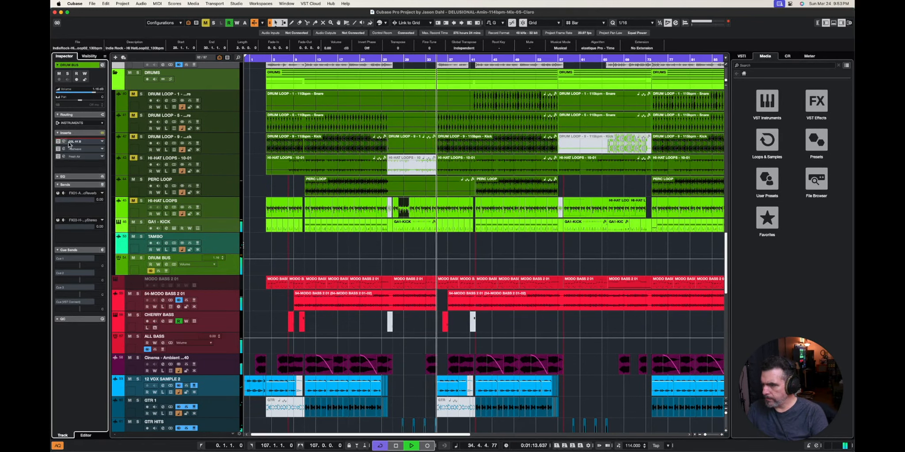
pyautogui.click(103, 166)
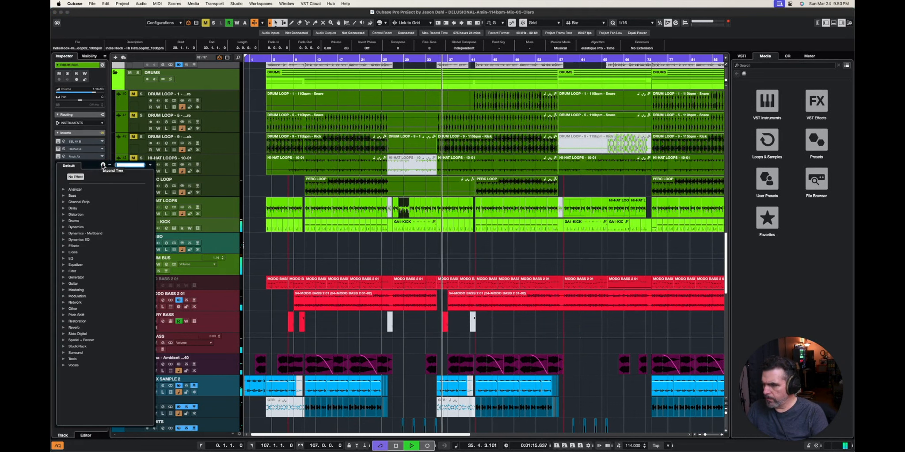
pyautogui.write('bloom')
pyautogui.press('Return')
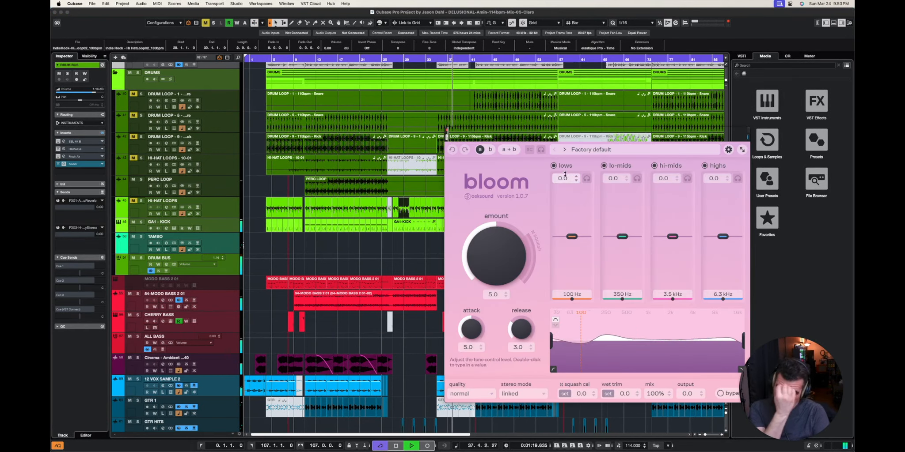
# - Load bloom's "Drum bus" preset from the Drums category and reposition the plug-in window over the project
pyautogui.click(591, 149)
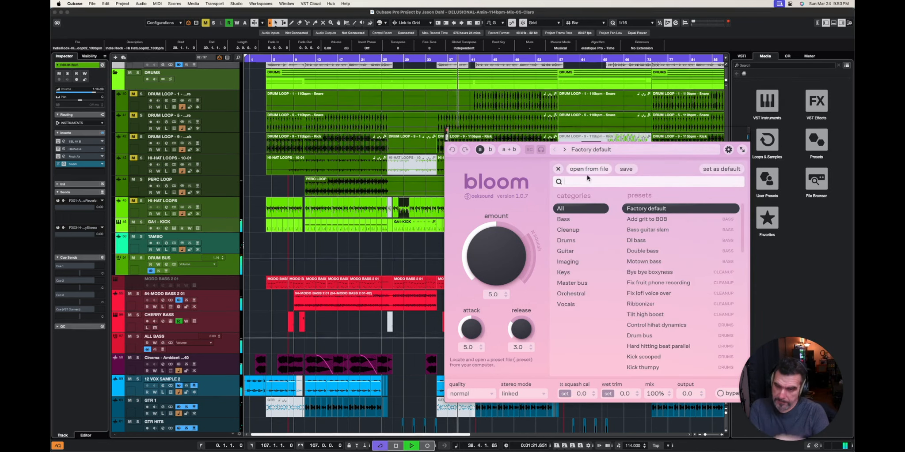
pyautogui.click(572, 238)
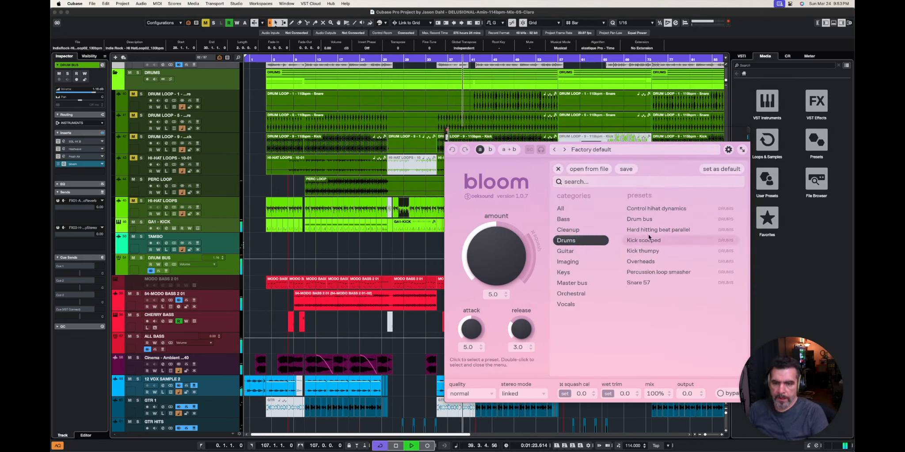
pyautogui.click(652, 219)
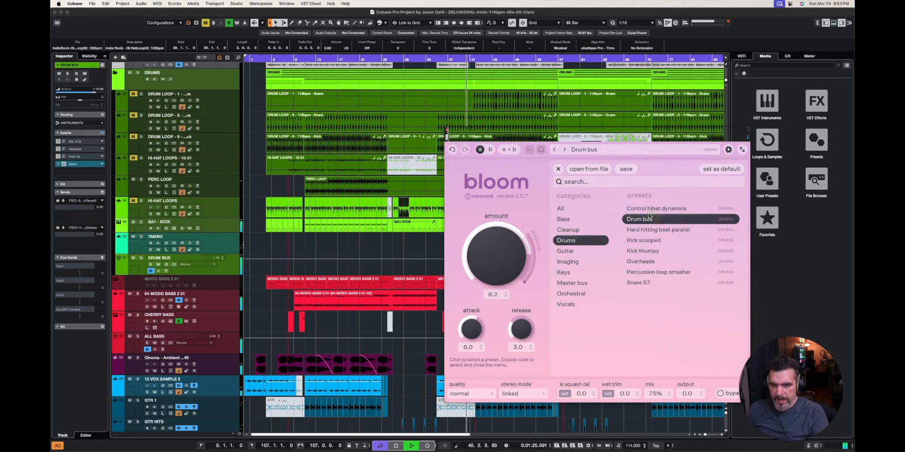
pyautogui.click(558, 169)
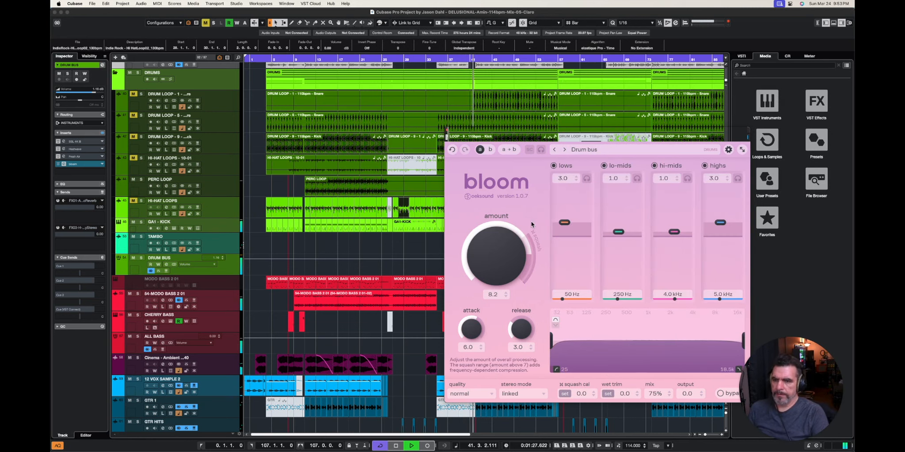
pyautogui.moveTo(571, 130); pyautogui.dragTo(436, 89)
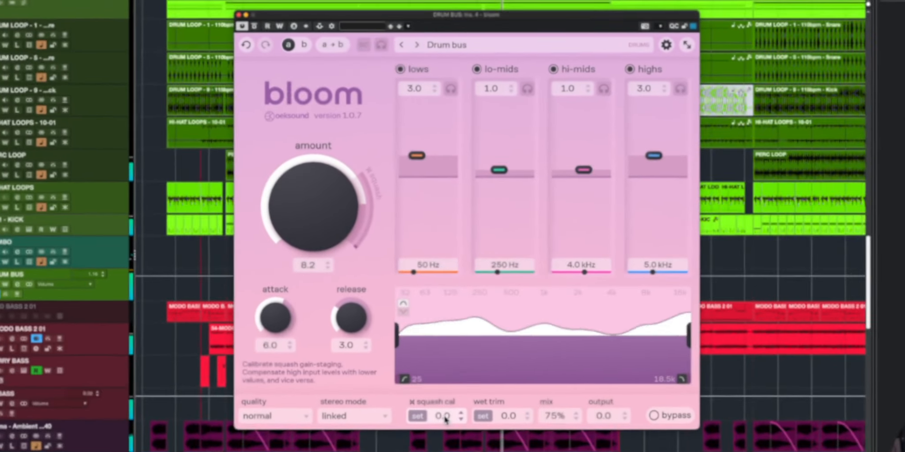
# - Set the drum bus bloom's squash calibration to -3.5 and amount to 8.8, and compare the drums with the effect bypassed
pyautogui.moveTo(444, 373); pyautogui.dragTo(443, 390)
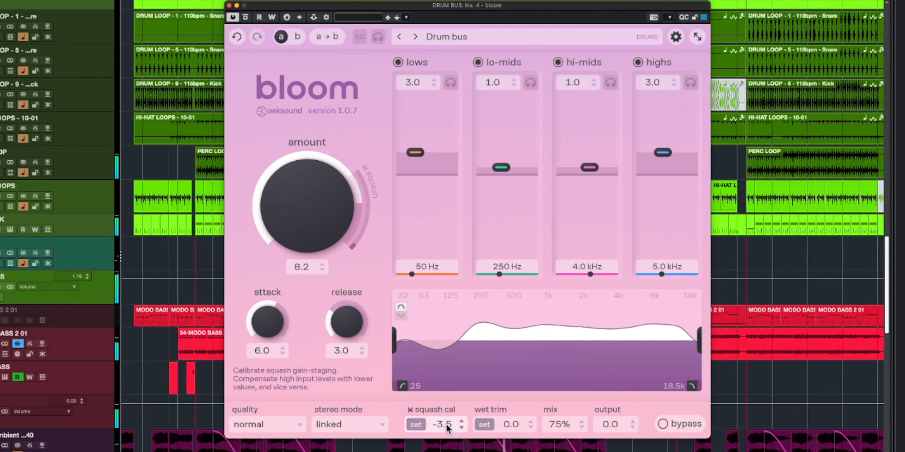
pyautogui.moveTo(320, 234); pyautogui.dragTo(307, 207)
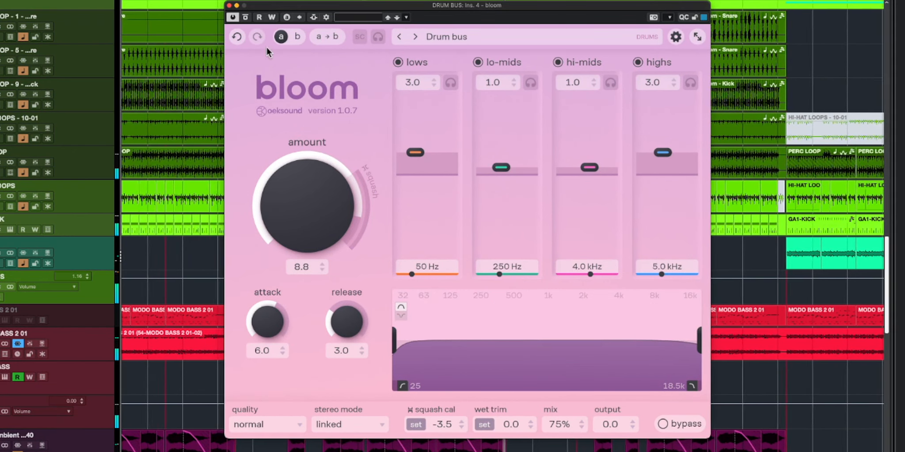
pyautogui.click(246, 17)
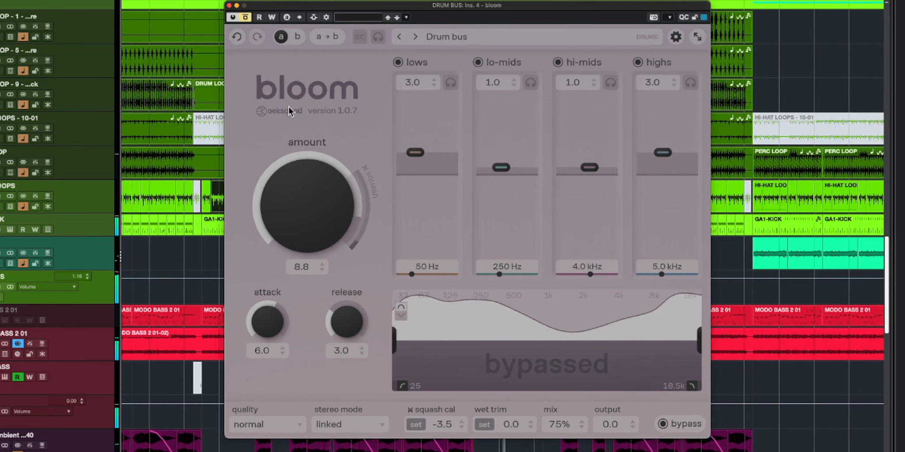
pyautogui.click(246, 18)
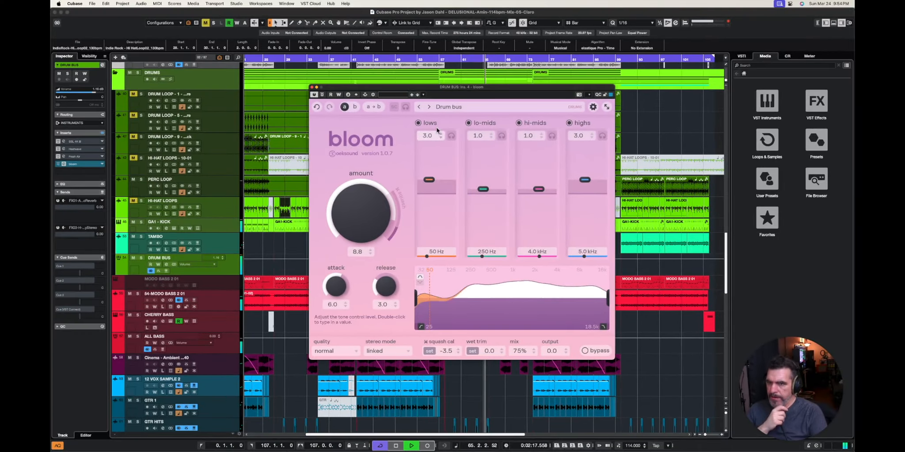
# - Load the "Hard hitting beat parallel" drum preset and repeatedly bypass and re-enable bloom to compare the sound
pyautogui.click(452, 107)
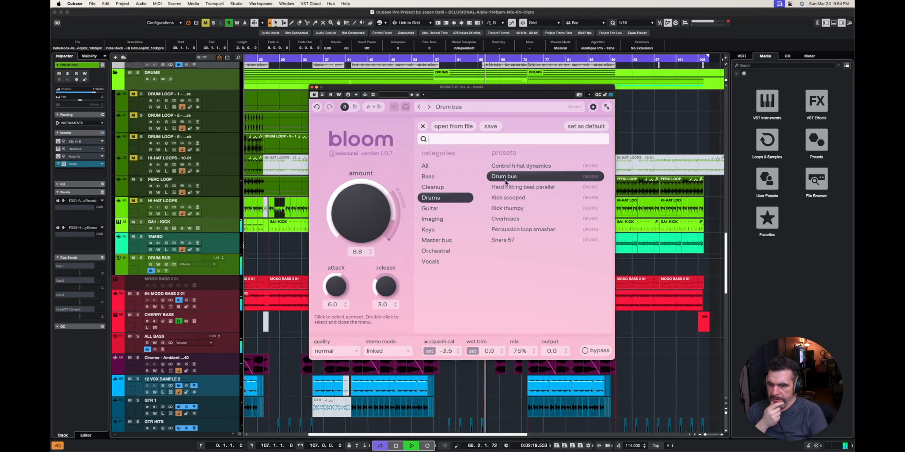
pyautogui.click(529, 186)
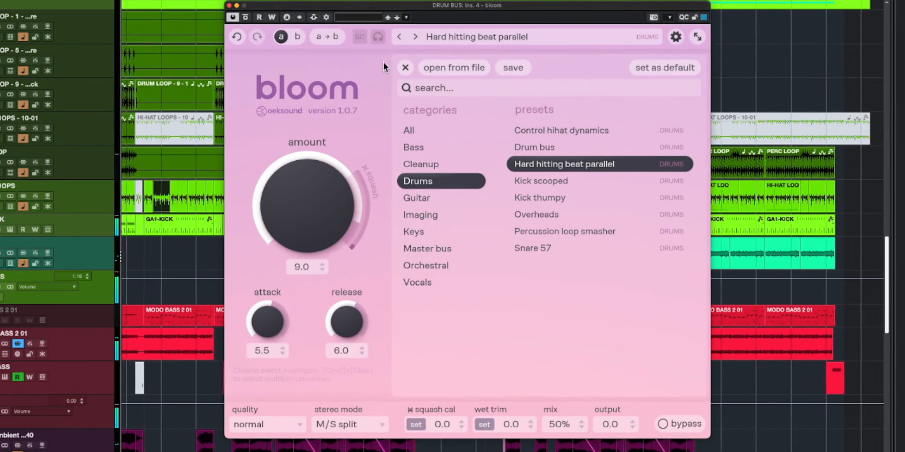
pyautogui.click(405, 68)
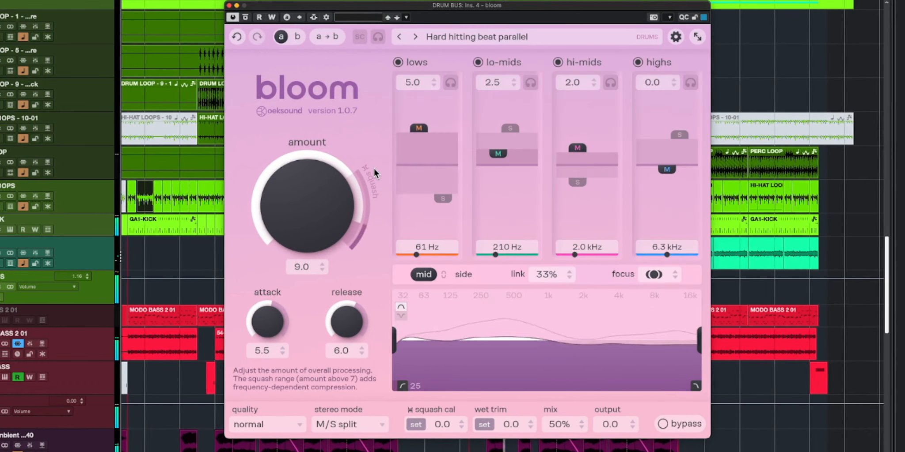
pyautogui.click(246, 18)
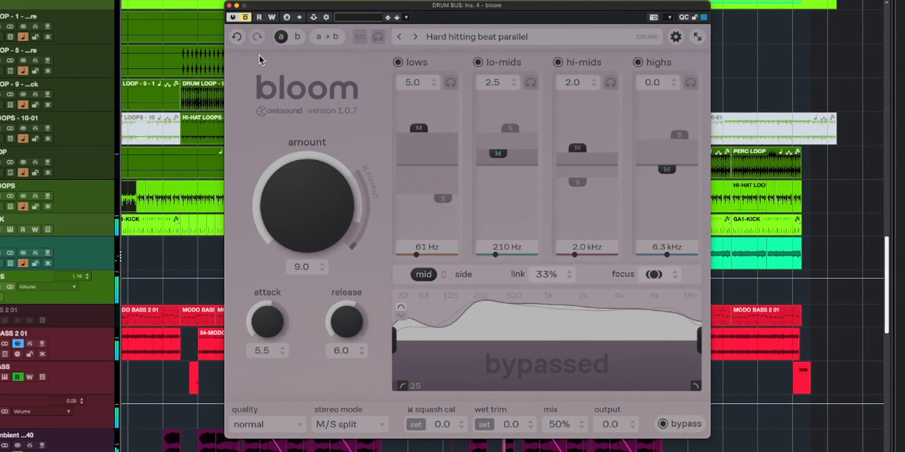
pyautogui.click(246, 17)
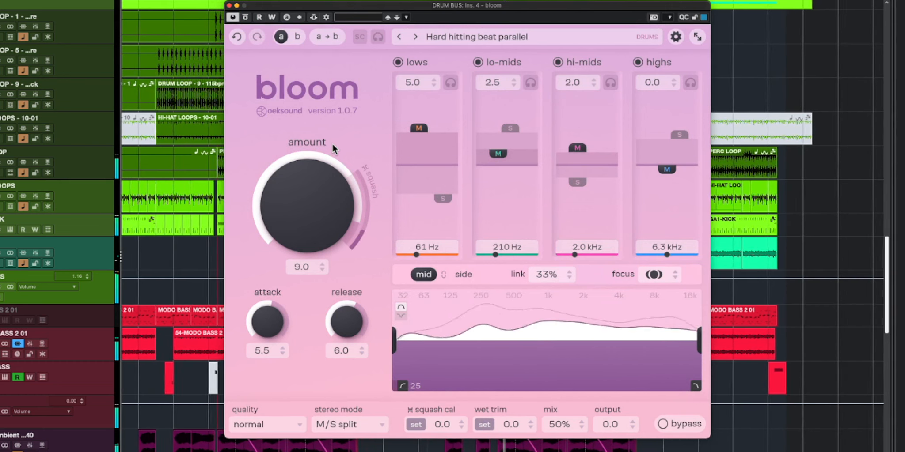
pyautogui.click(248, 19)
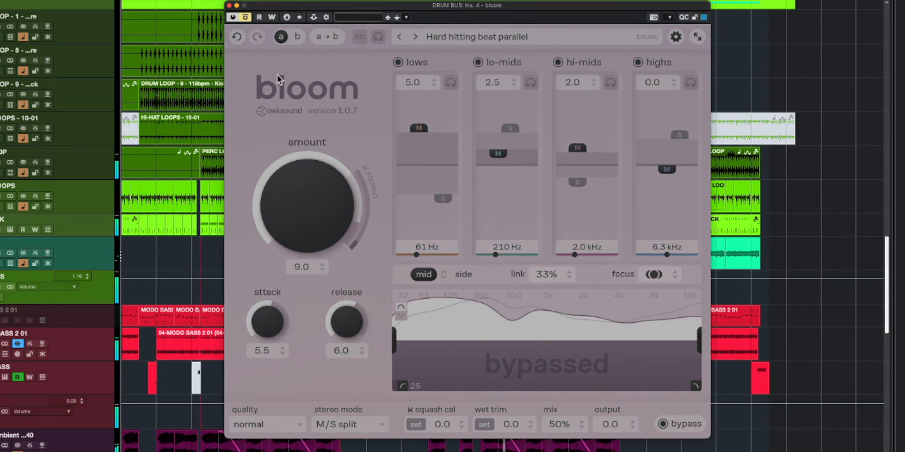
pyautogui.click(246, 17)
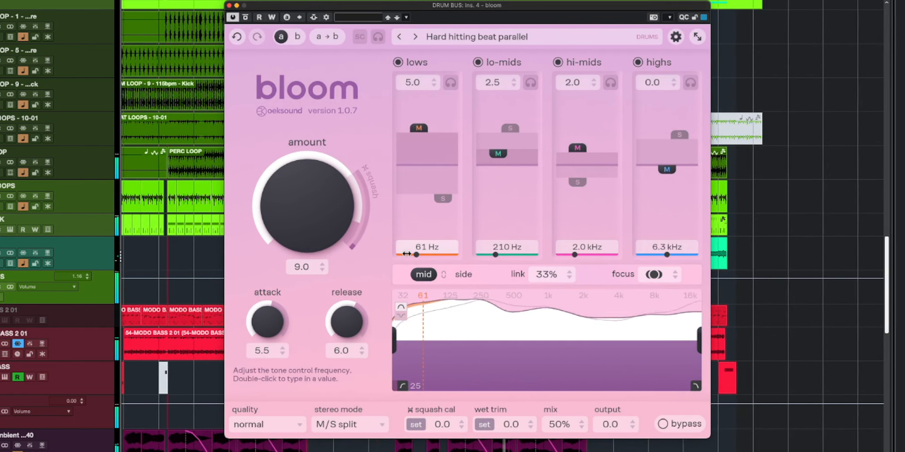
# - Solo bloom's highs band, move its window clear of the early bars, and restart playback near the song's beginning
pyautogui.moveTo(561, 7); pyautogui.dragTo(656, 19)
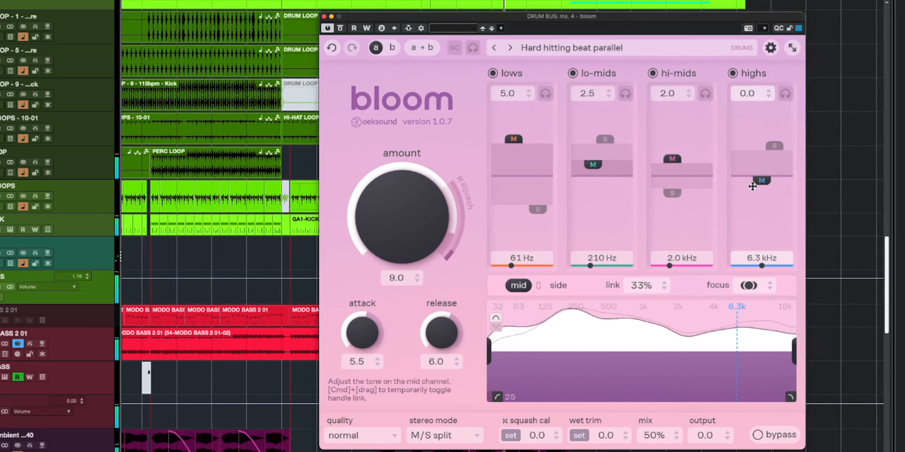
pyautogui.click(788, 97)
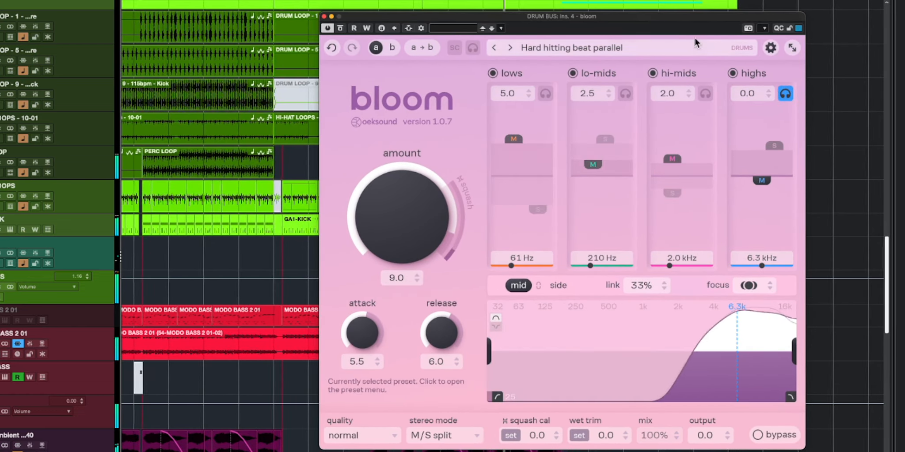
pyautogui.moveTo(672, 20); pyautogui.dragTo(706, 23)
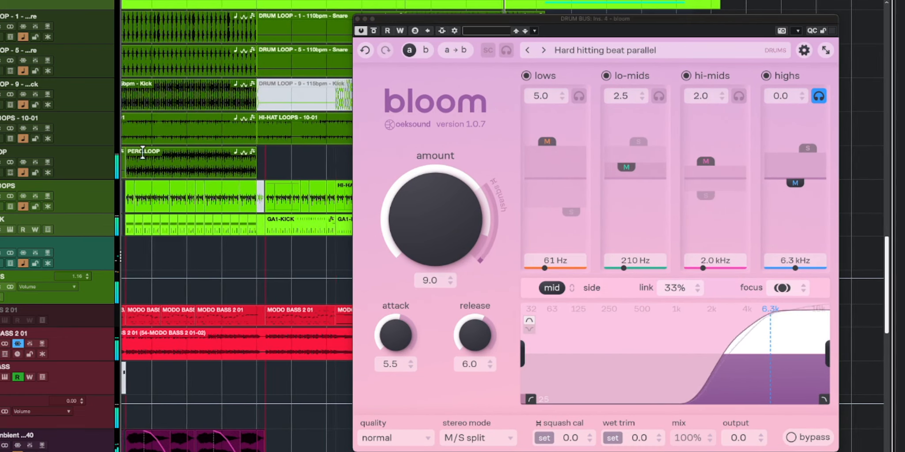
pyautogui.click(193, 40)
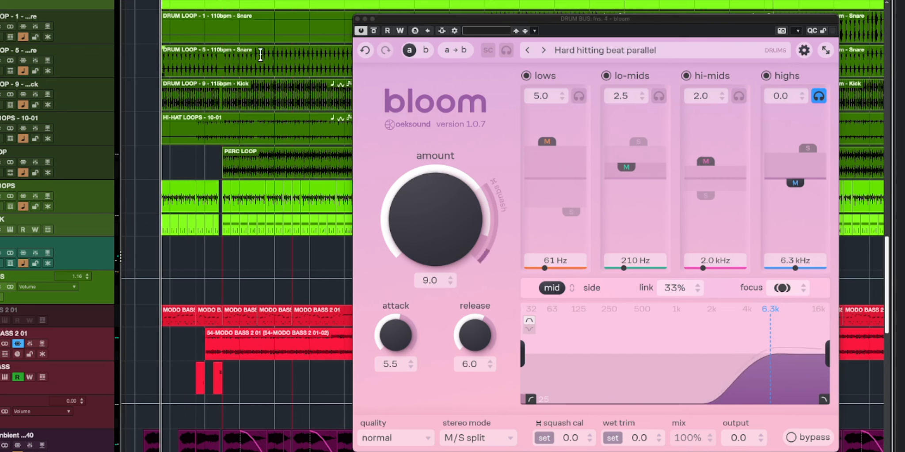
# - Set the side channel's highs level to 5.2 at 12.6 kHz
pyautogui.click(806, 161)
pyautogui.click(811, 149)
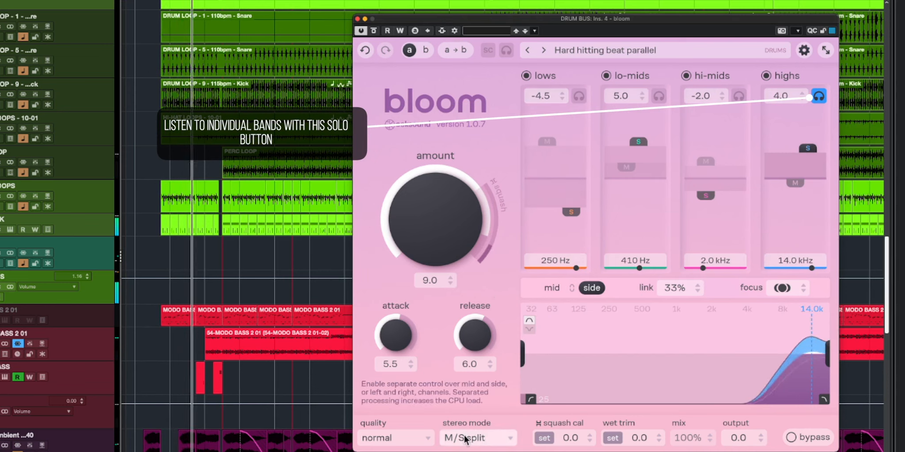
pyautogui.moveTo(813, 154)
pyautogui.mouseDown()
pyautogui.moveTo(812, 132)
pyautogui.moveTo(807, 141)
pyautogui.mouseUp()
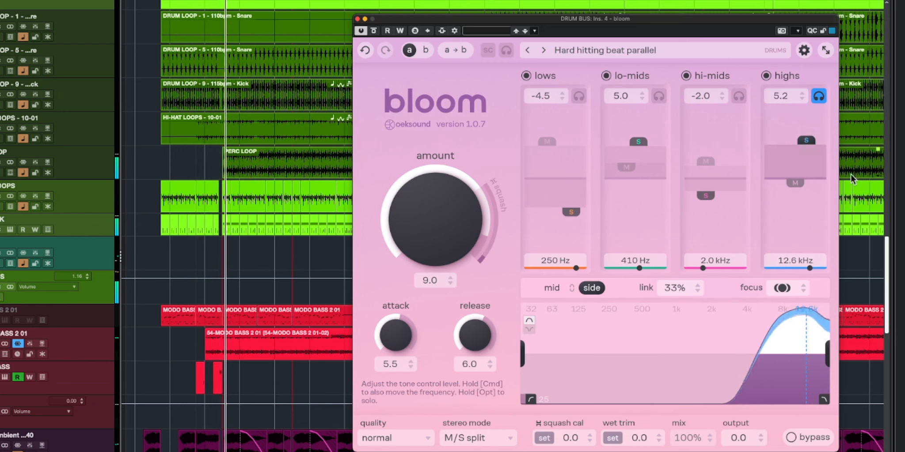
# - Set the mid channel's highs level to -0.2 at 5.9 kHz, and switch between the side and mid handles
pyautogui.click(792, 182)
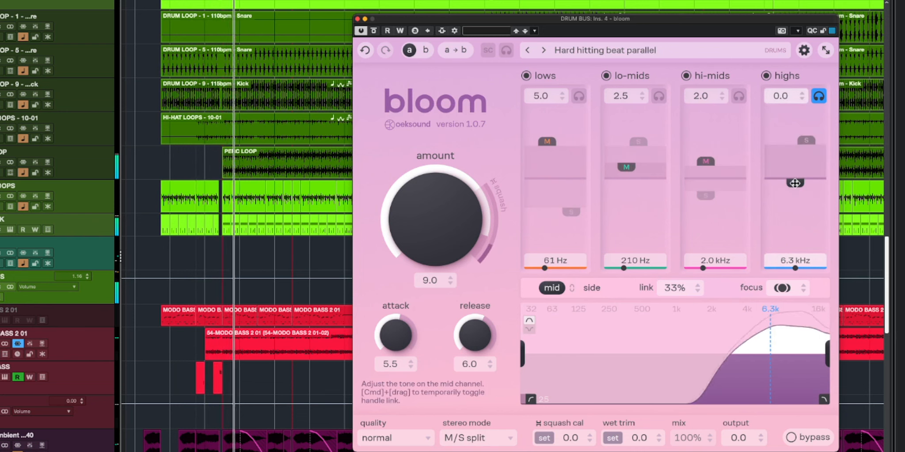
pyautogui.moveTo(794, 183); pyautogui.dragTo(794, 184)
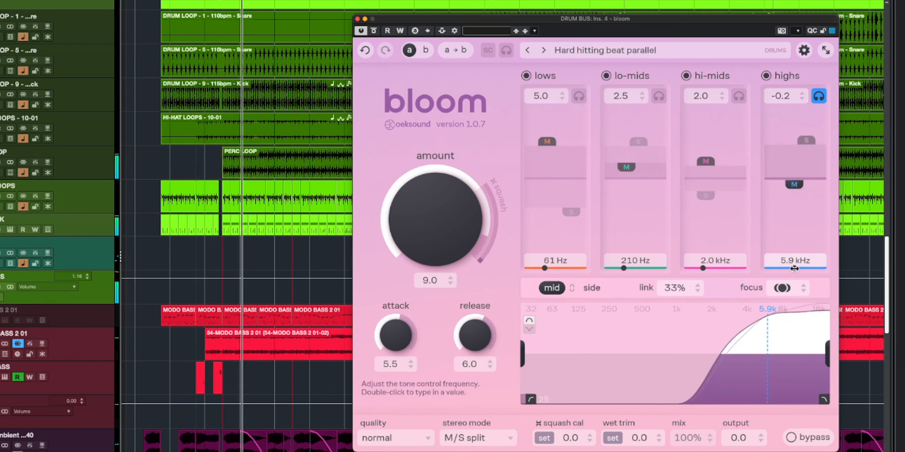
pyautogui.click(805, 145)
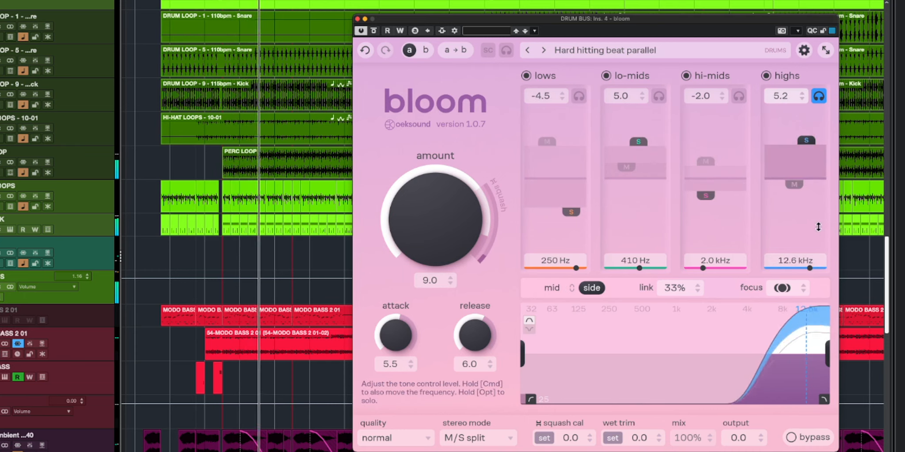
pyautogui.click(794, 184)
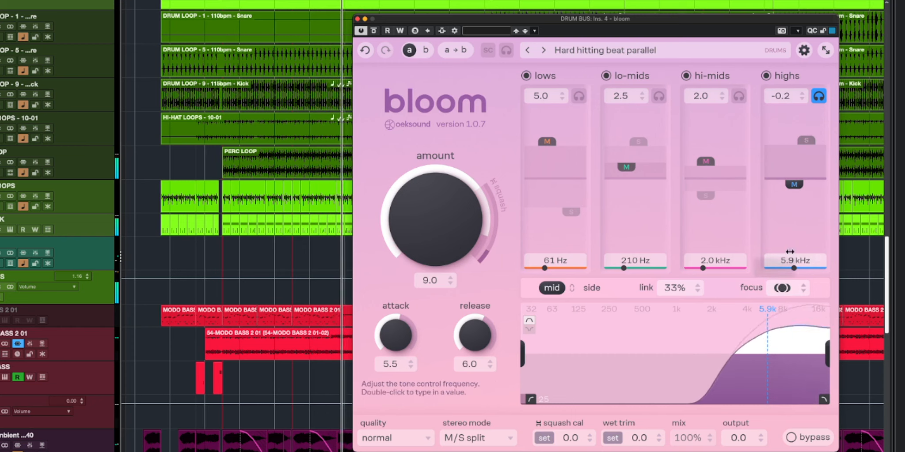
# - Set the side channel's highs level to 6.9 at 13.5 kHz, unsolo the band, and compare bloom against bypass
pyautogui.click(807, 141)
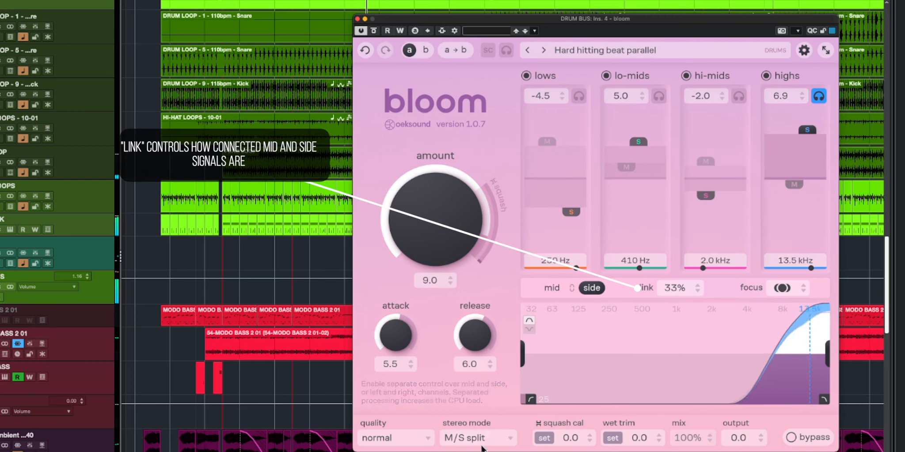
pyautogui.click(824, 100)
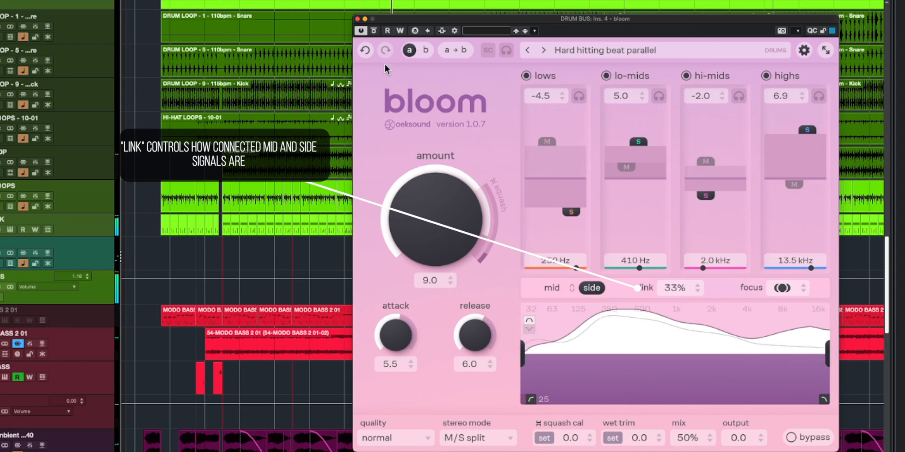
pyautogui.click(374, 31)
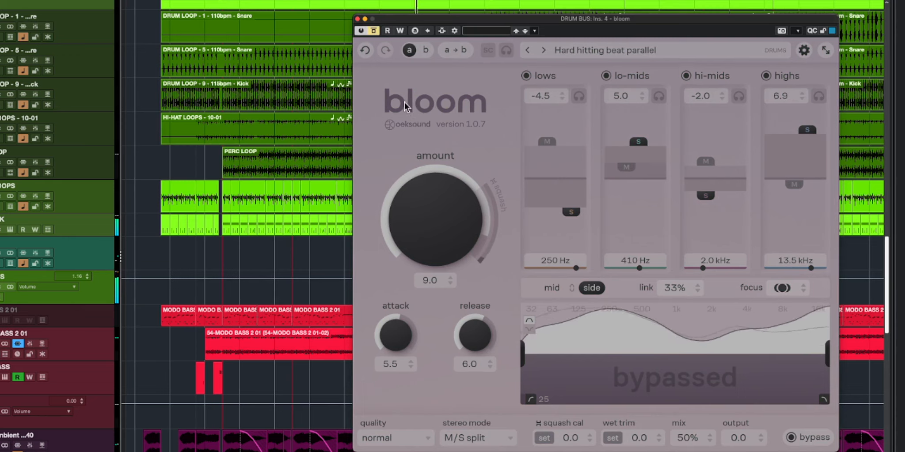
pyautogui.click(374, 32)
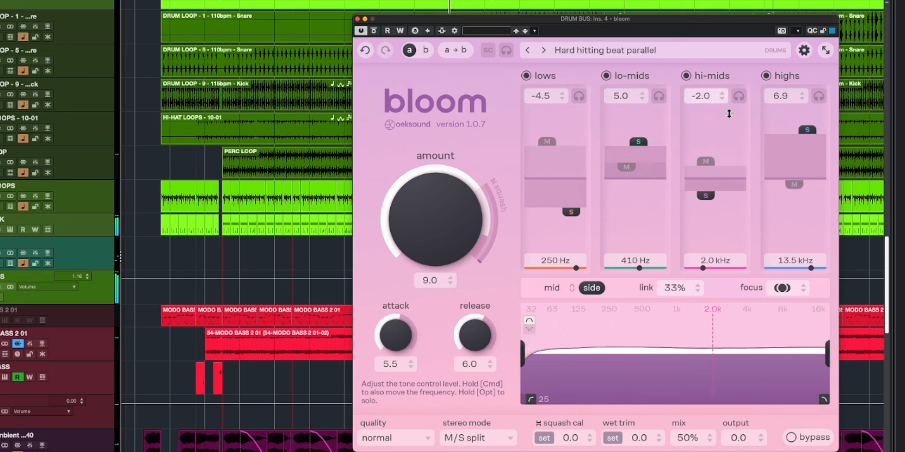
# - Using band solo, set the hi-mids to -3.7 at 2.2 kHz on the side channel and 5.9 at 3.2 kHz on the mid channel
pyautogui.click(739, 94)
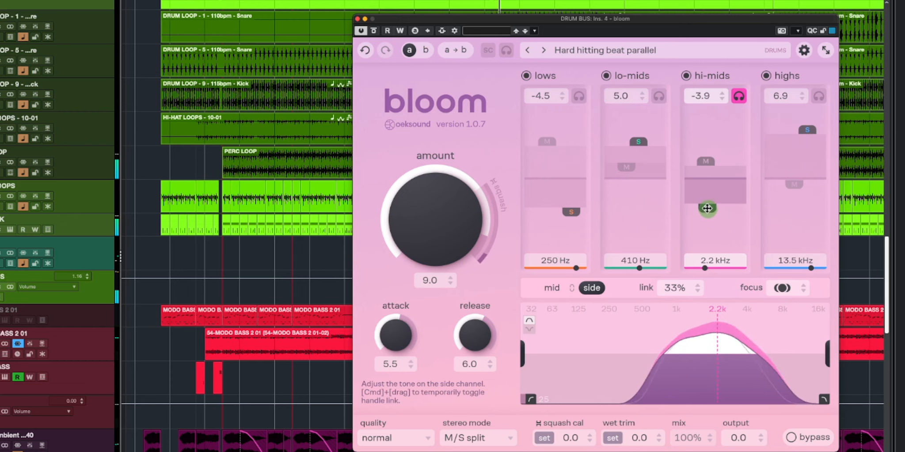
pyautogui.click(707, 162)
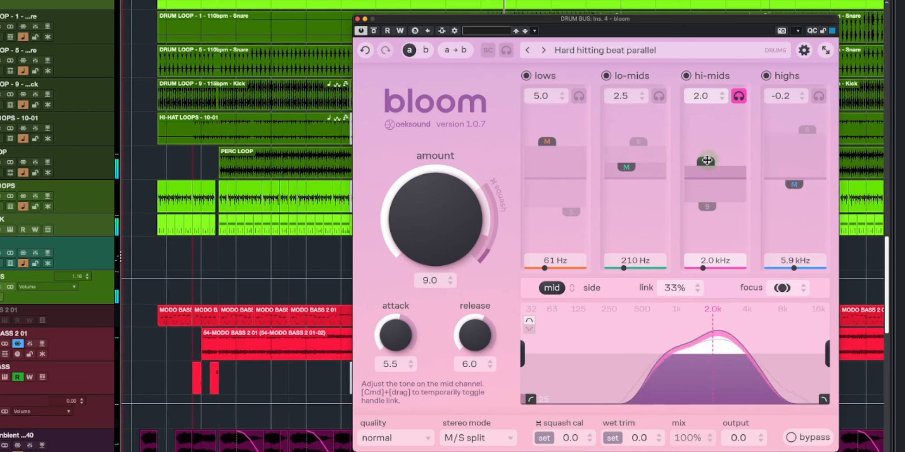
pyautogui.moveTo(707, 161); pyautogui.dragTo(707, 156)
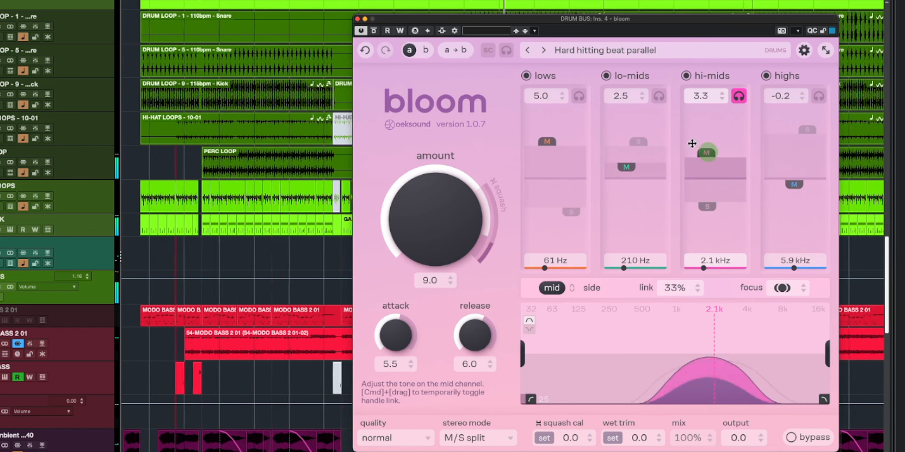
pyautogui.click(737, 100)
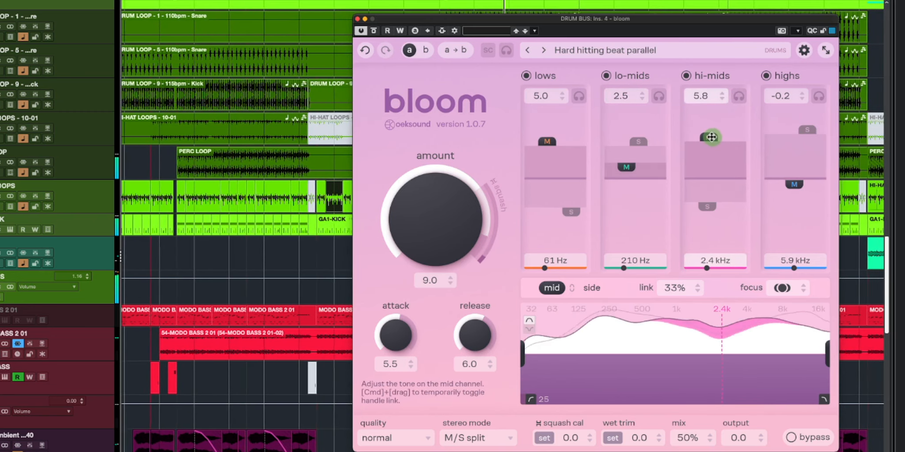
pyautogui.moveTo(711, 136); pyautogui.dragTo(710, 141)
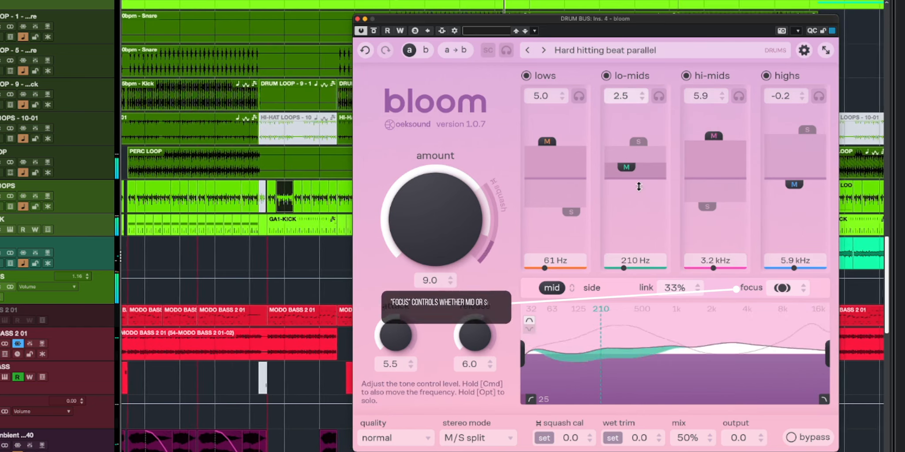
# - Solo the lo-mids band, set its mid channel level to -3.0 at 480 Hz, switch to the side handle, and unsolo it
pyautogui.click(658, 97)
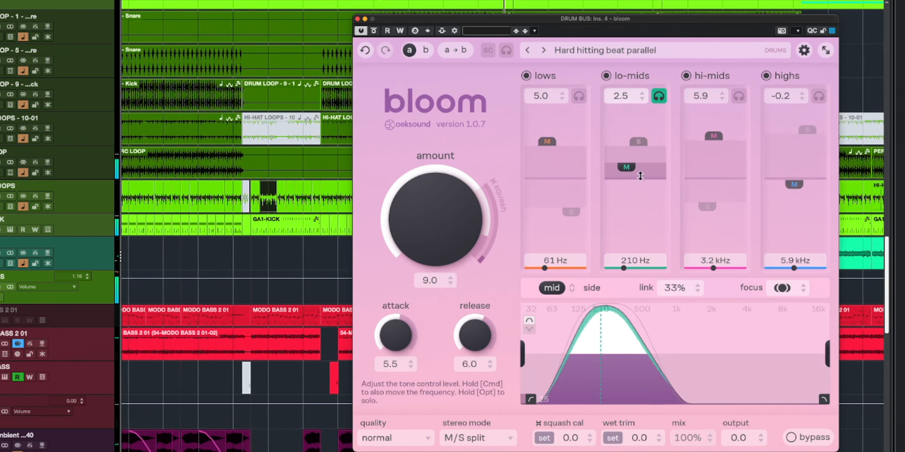
pyautogui.moveTo(625, 168); pyautogui.dragTo(640, 202)
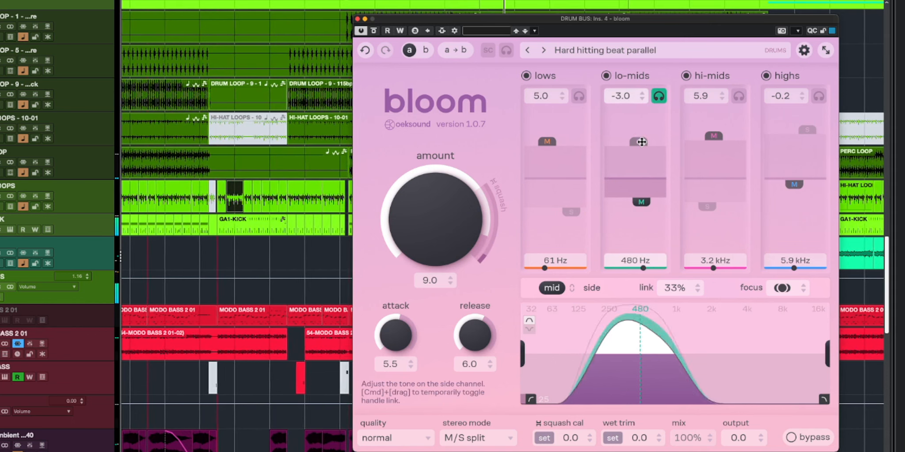
pyautogui.click(642, 142)
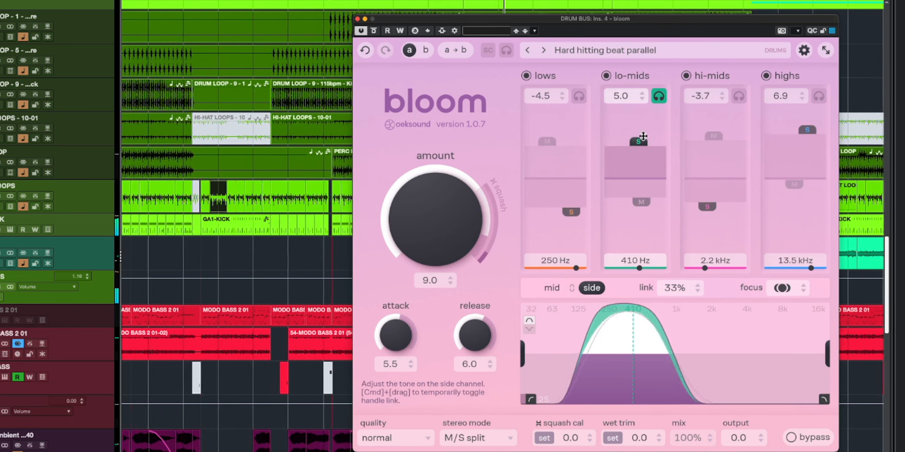
pyautogui.click(659, 97)
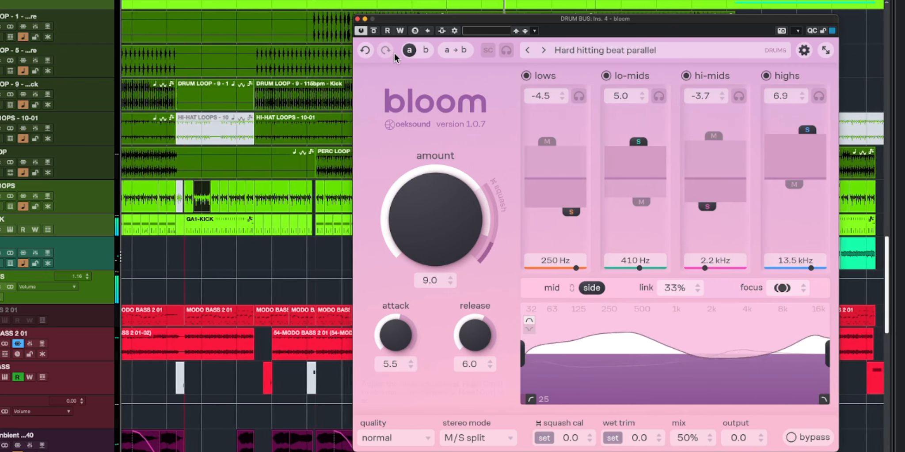
# - Repeatedly bypass and re-enable bloom on the drum bus to compare the processed and unprocessed sound
pyautogui.click(374, 31)
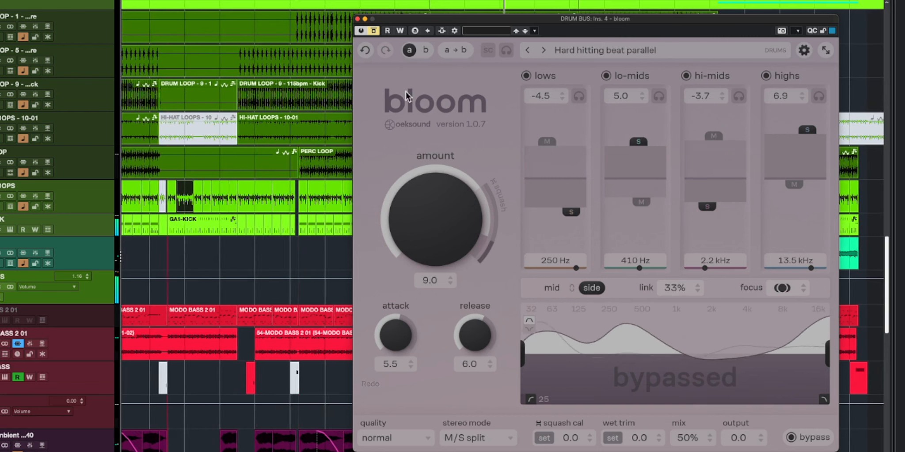
pyautogui.click(373, 31)
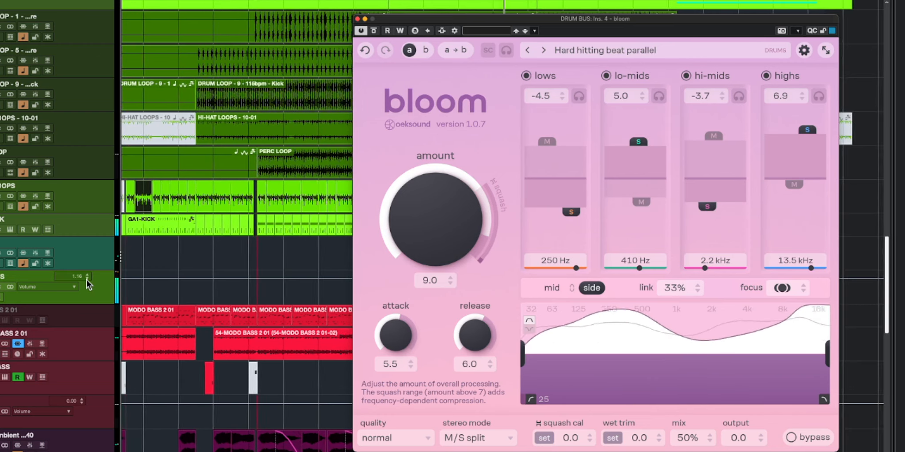
pyautogui.click(1, 278)
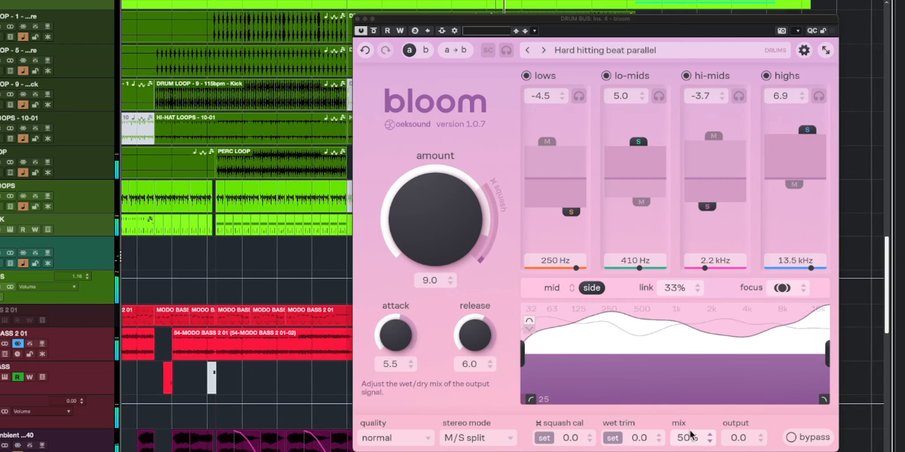
pyautogui.click(376, 32)
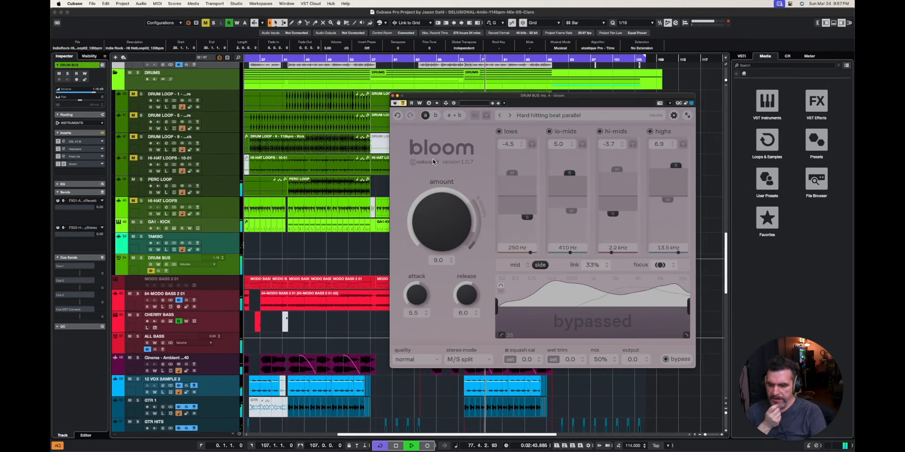
pyautogui.click(403, 104)
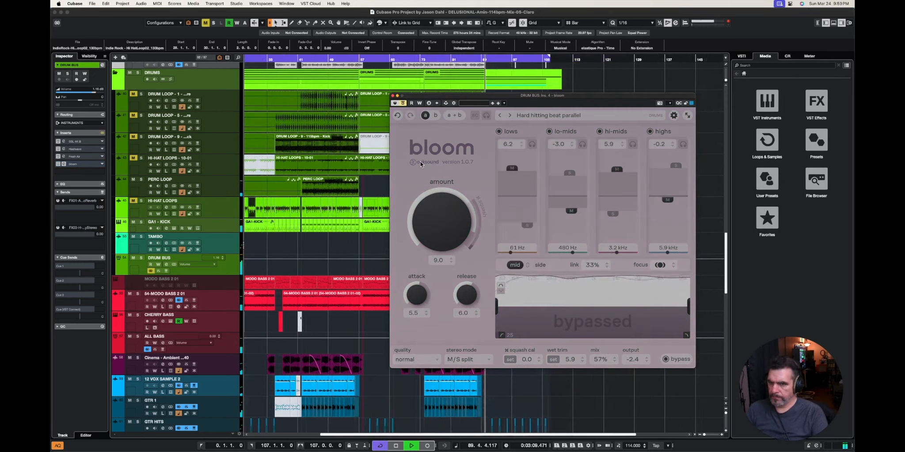
pyautogui.click(403, 105)
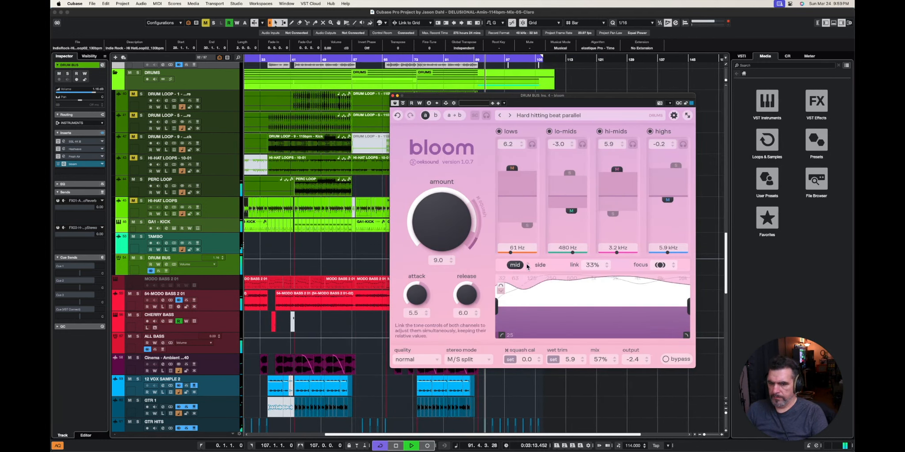
# - Set bloom's output level to -3.0 and compare the level-matched drum bus against bypass
pyautogui.doubleClick(636, 362)
pyautogui.write('-3')
pyautogui.press('Return')
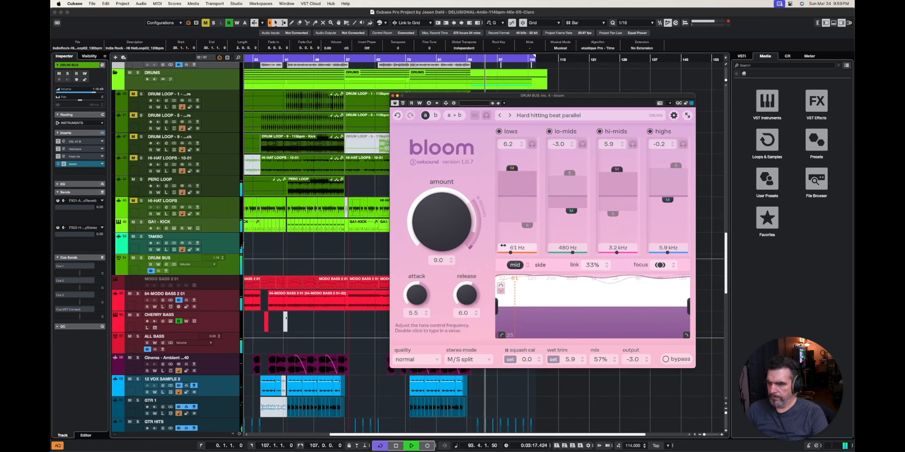
pyautogui.click(403, 103)
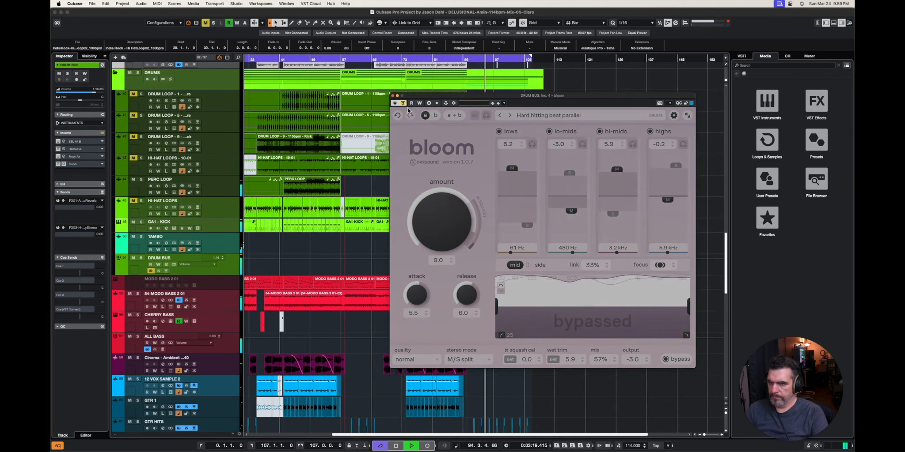
pyautogui.click(403, 105)
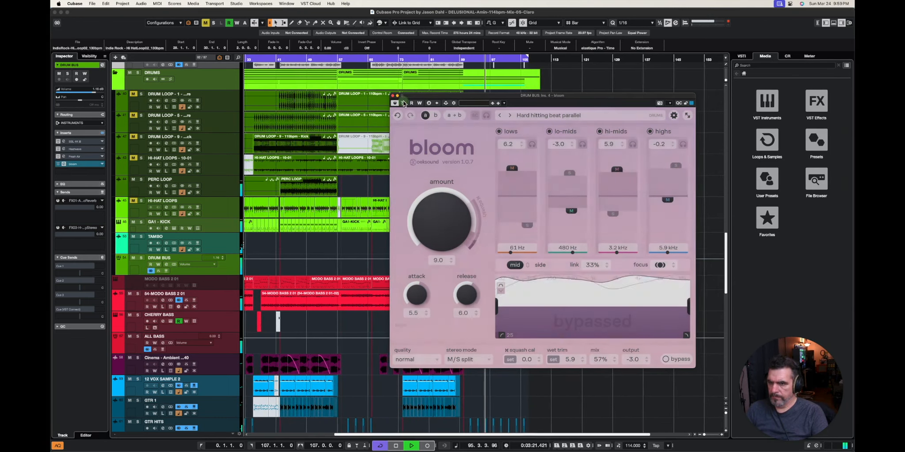
# - Close the drum bus bloom window, restart playback from the project start, and select the ALL BASS track
pyautogui.click(392, 96)
pyautogui.scroll(-3, 317, 201)
pyautogui.hscroll(-1, 317, 201)
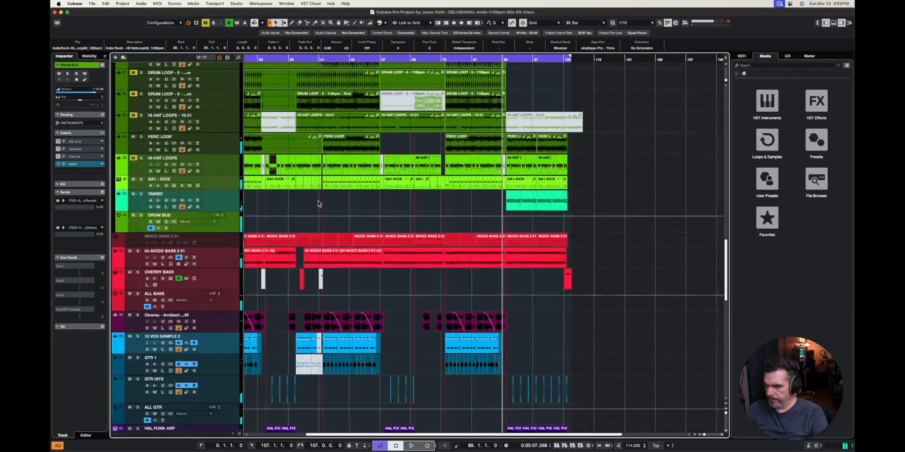
pyautogui.scroll(-2, 237, 239)
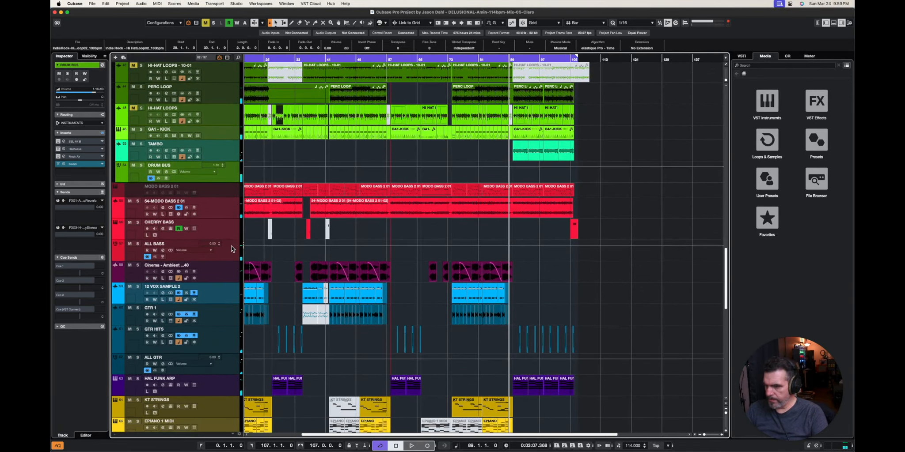
pyautogui.click(231, 246)
pyautogui.press('.')
pyautogui.press('space')
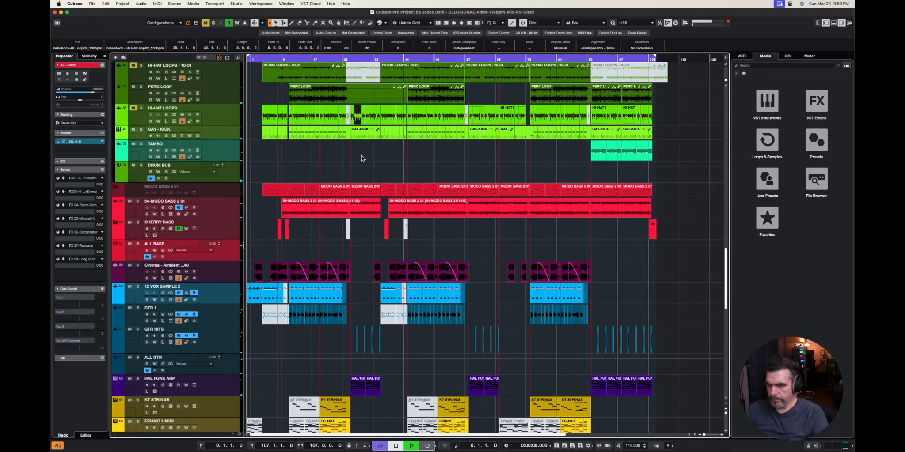
pyautogui.click(227, 204)
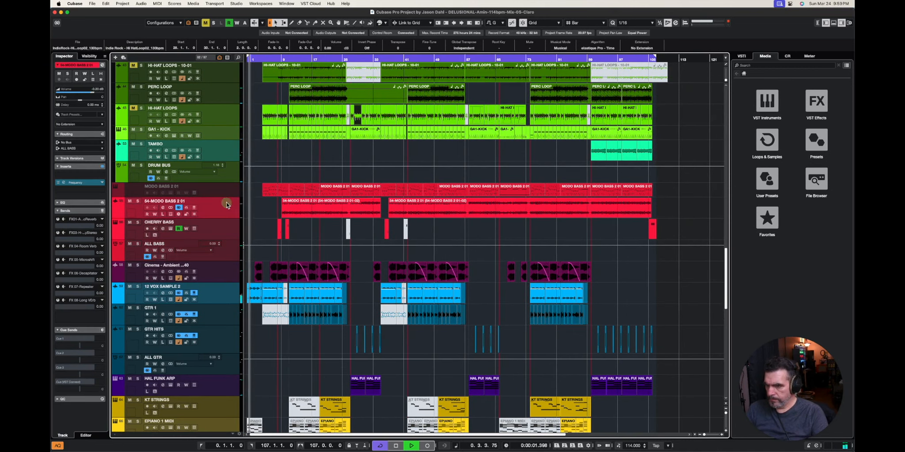
pyautogui.click(223, 250)
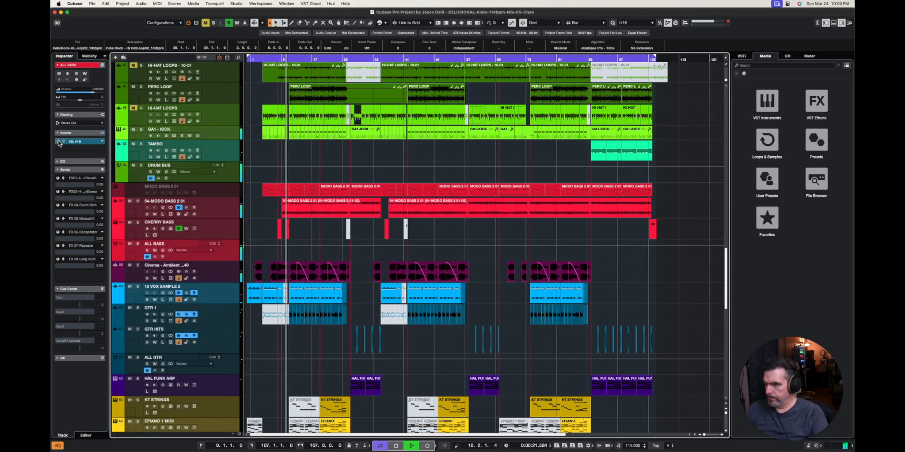
# - Add bloom to the second insert slot of the ALL BASS track
pyautogui.click(102, 150)
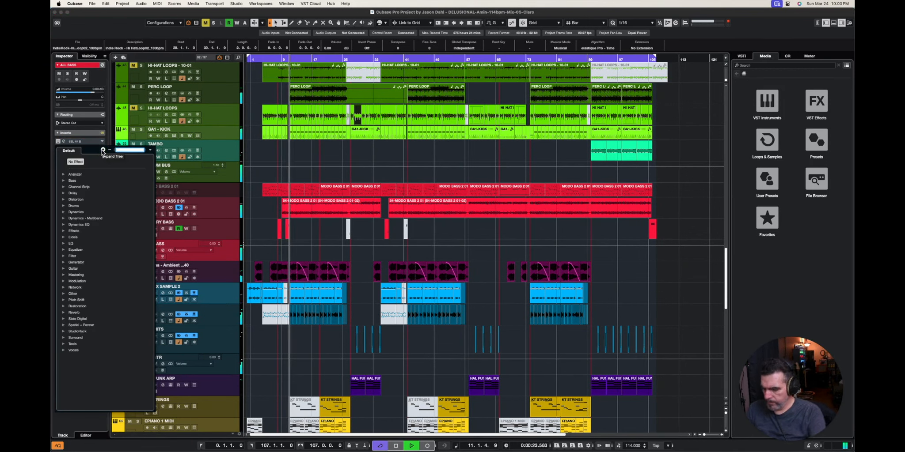
pyautogui.write('bloom')
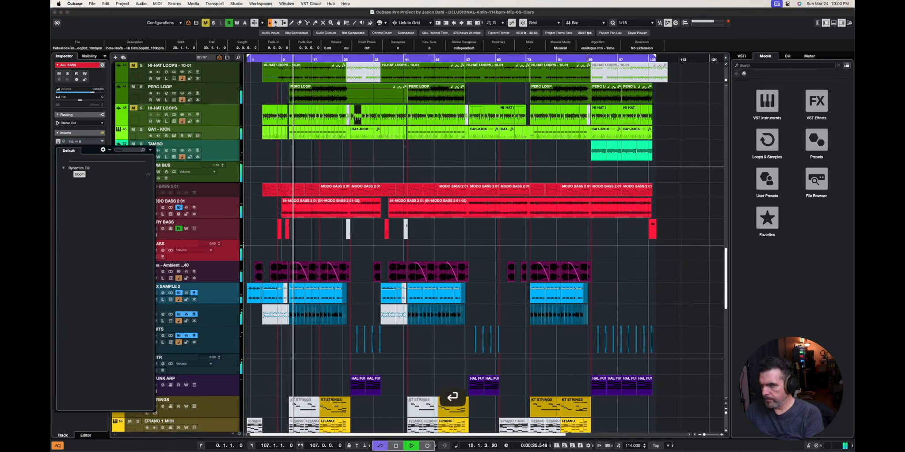
pyautogui.press('Return')
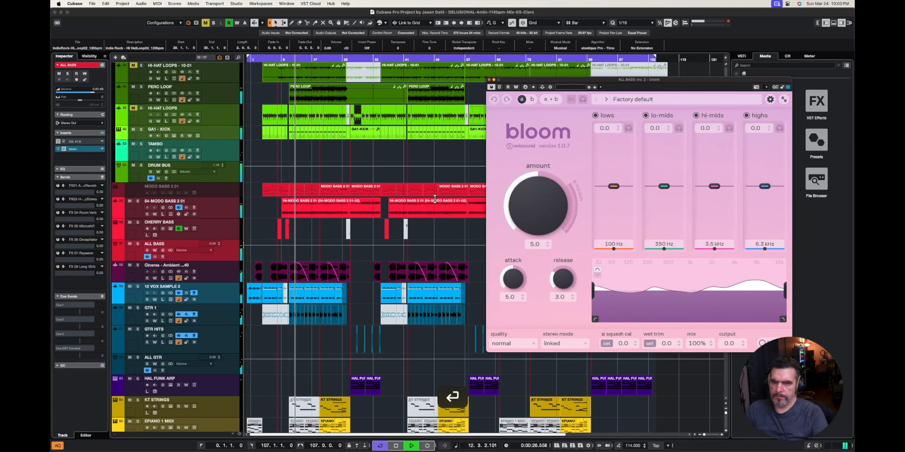
# - Load the bass preset "Add grit to 808" in bloom and set the mix to 54%
pyautogui.click(642, 100)
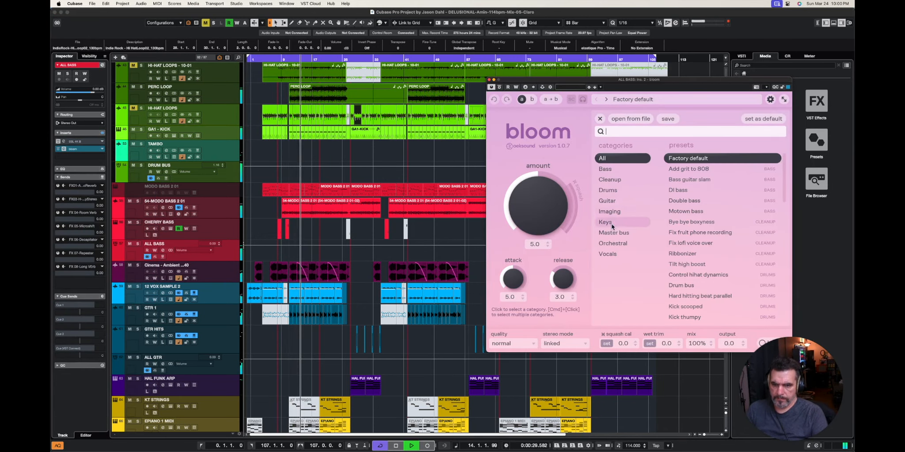
pyautogui.click(608, 171)
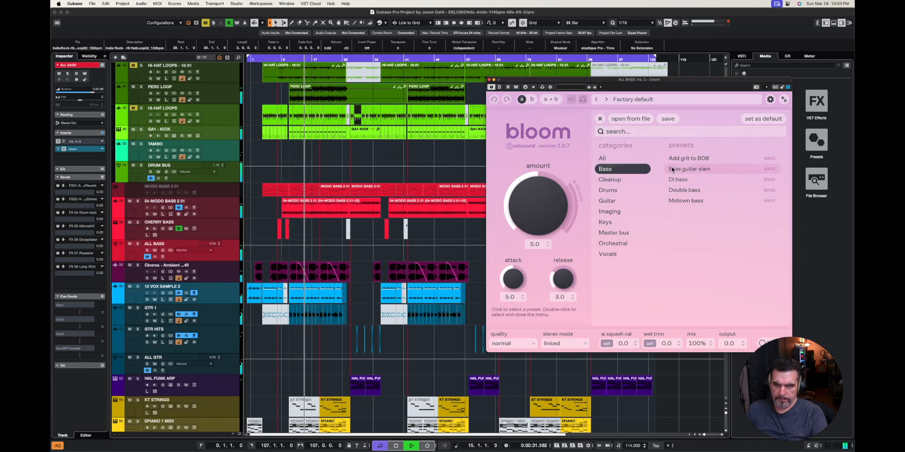
pyautogui.click(695, 161)
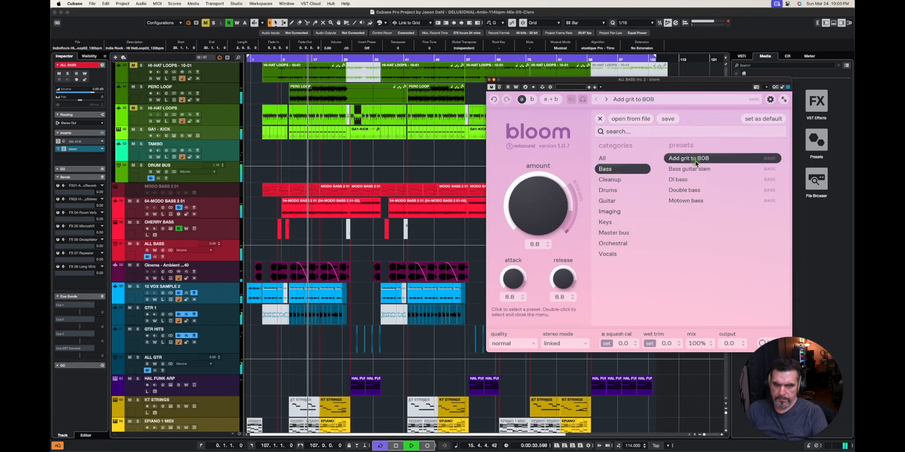
pyautogui.click(230, 253)
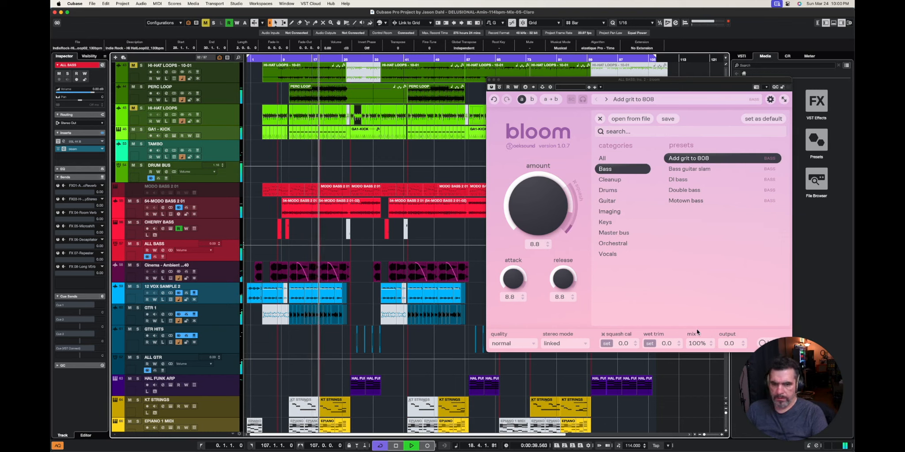
pyautogui.moveTo(696, 333); pyautogui.dragTo(696, 372)
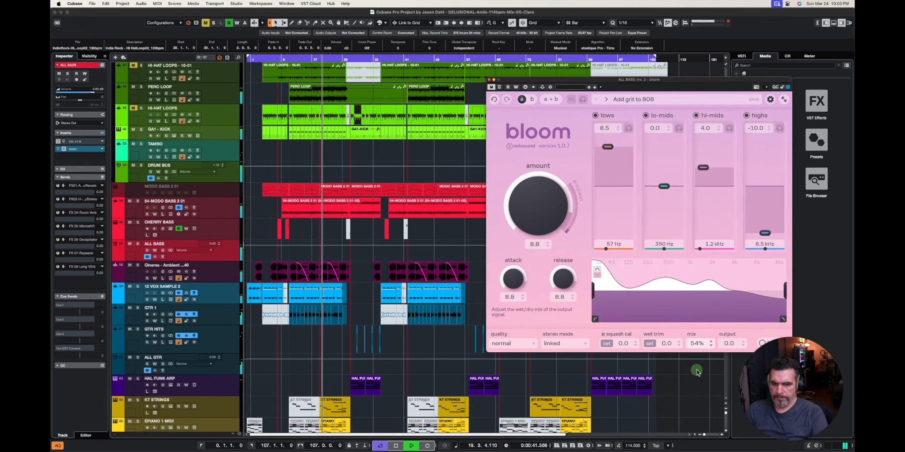
# - Compare bloom on the bass group against bypass in the full mix and solo the ALL BASS track
pyautogui.click(499, 87)
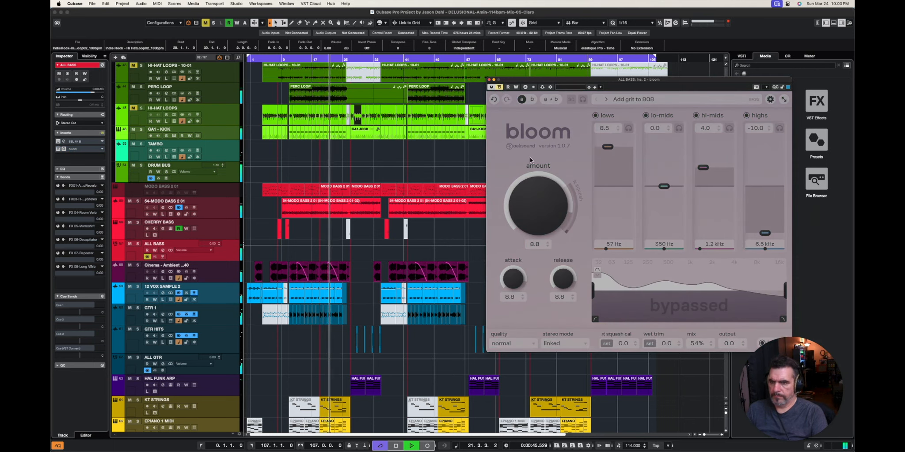
pyautogui.click(500, 88)
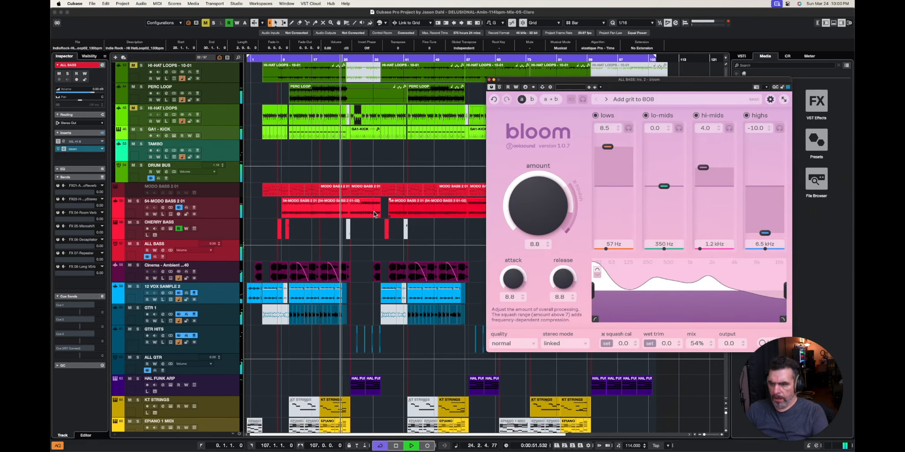
pyautogui.click(224, 212)
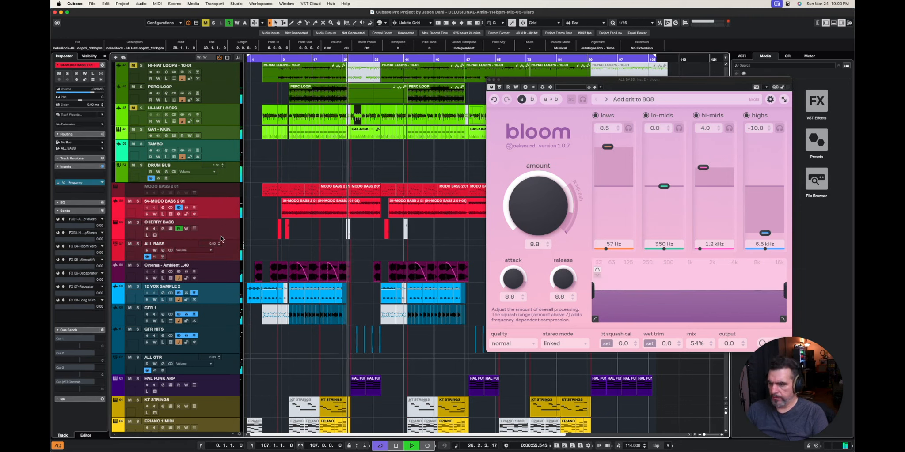
pyautogui.click(227, 256)
pyautogui.press('s')
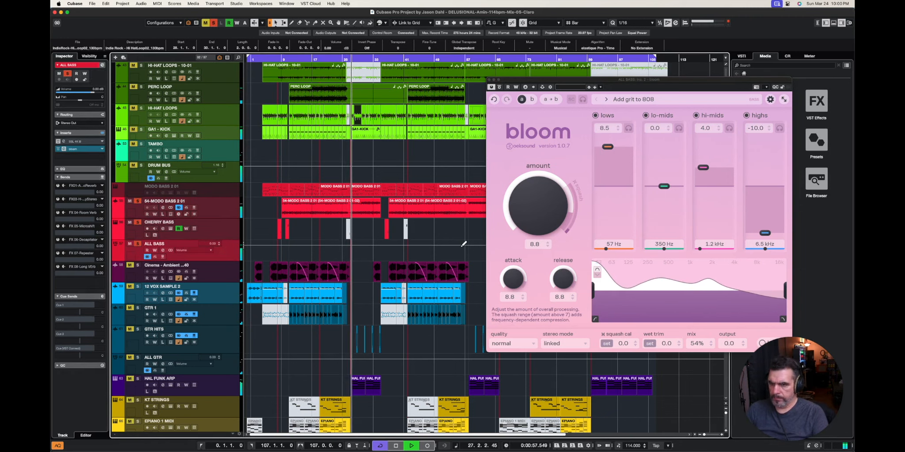
# - Set bloom's output to -1.8 and compare the soloed bass group against bypass
pyautogui.click(500, 87)
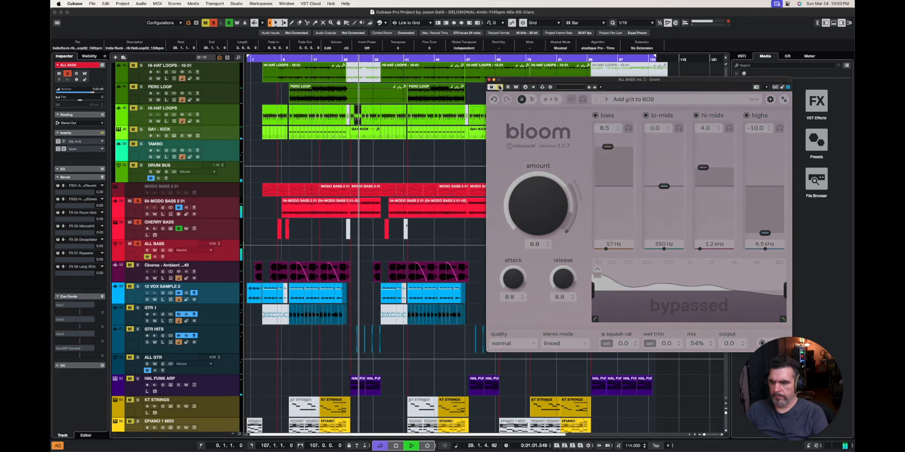
pyautogui.click(500, 87)
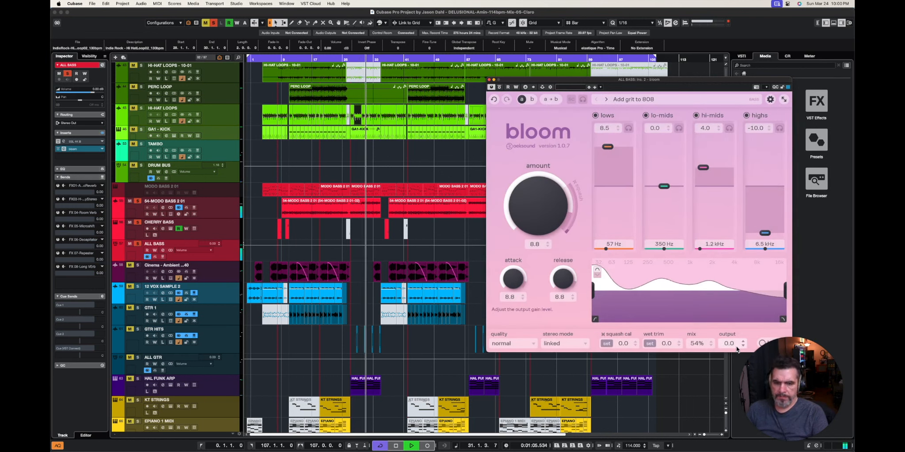
pyautogui.click(540, 141)
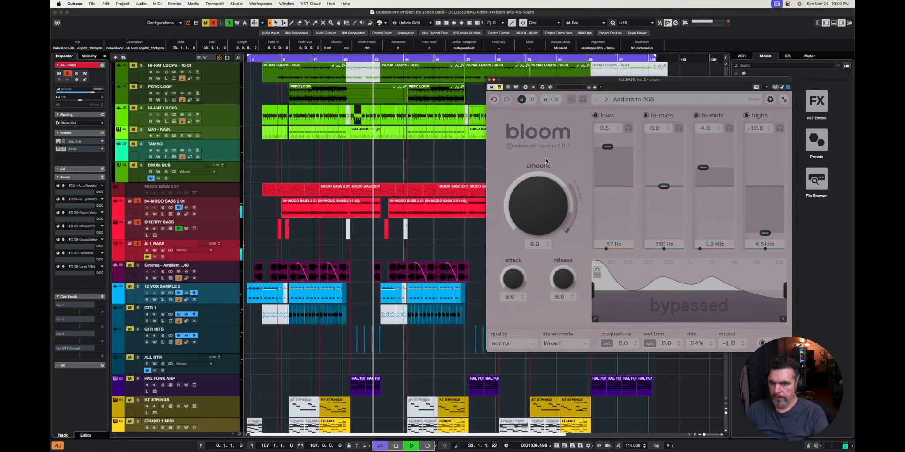
pyautogui.click(499, 88)
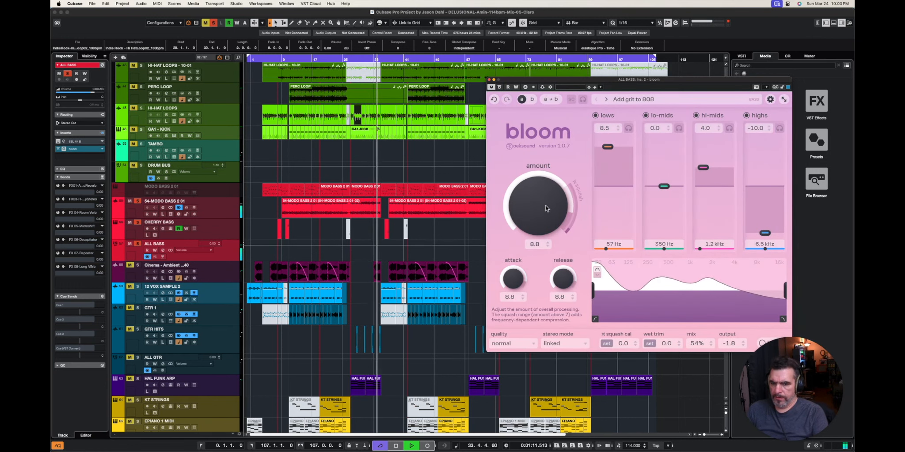
# - Load the bass preset "Bass guitar slam" in bloom and lower the output to -15.0
pyautogui.click(631, 99)
pyautogui.click(678, 168)
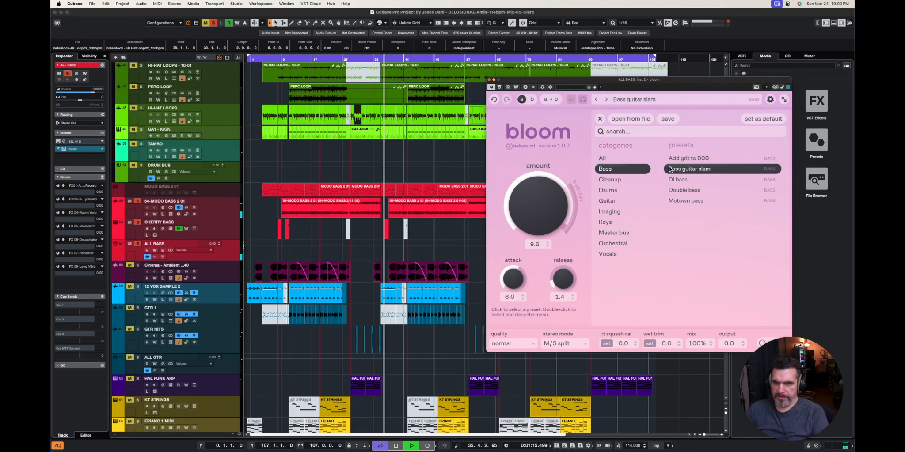
pyautogui.click(600, 118)
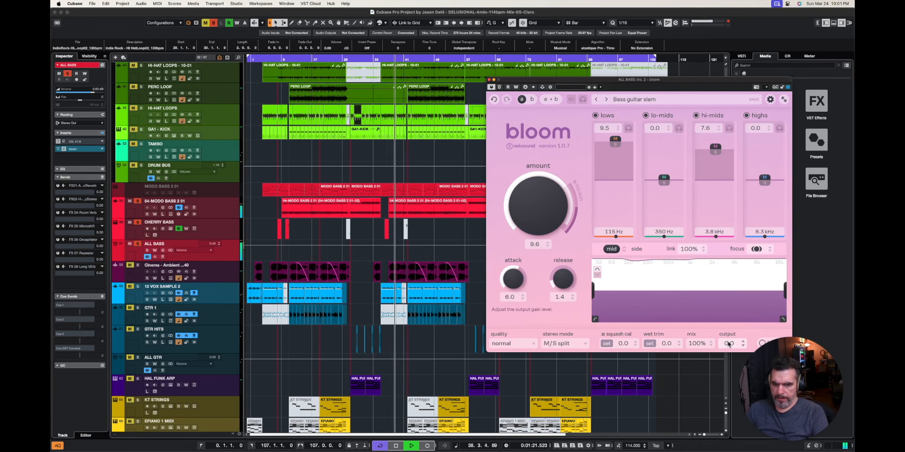
pyautogui.moveTo(730, 344); pyautogui.dragTo(728, 360)
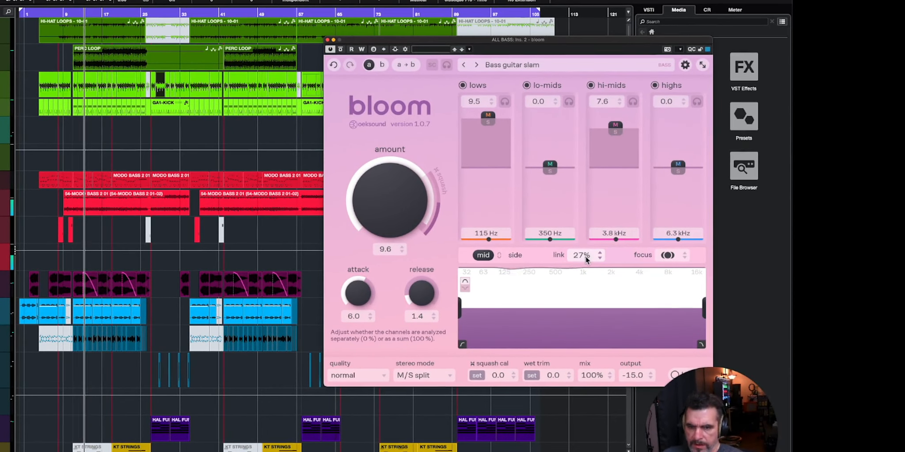
# - Set link to 100% in state A and 0% in state B, compare the two states, and stop playback
pyautogui.moveTo(594, 259); pyautogui.dragTo(594, 111)
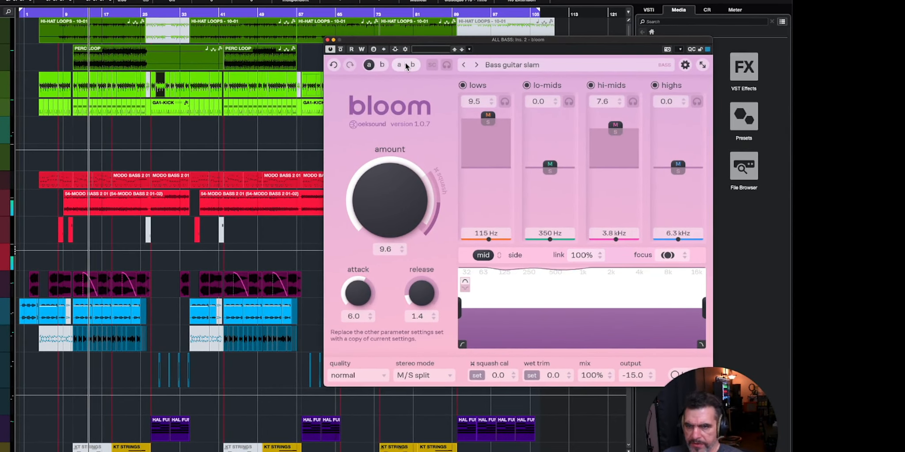
pyautogui.click(384, 65)
pyautogui.moveTo(581, 255); pyautogui.dragTo(572, 447)
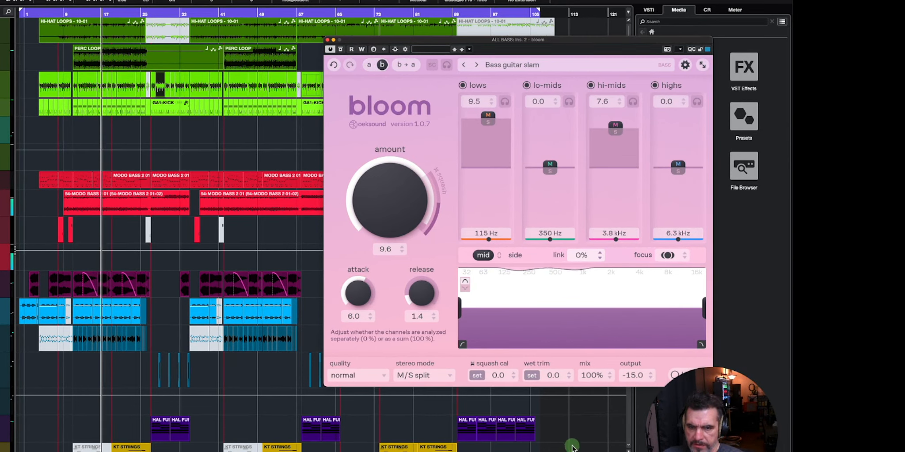
pyautogui.click(371, 65)
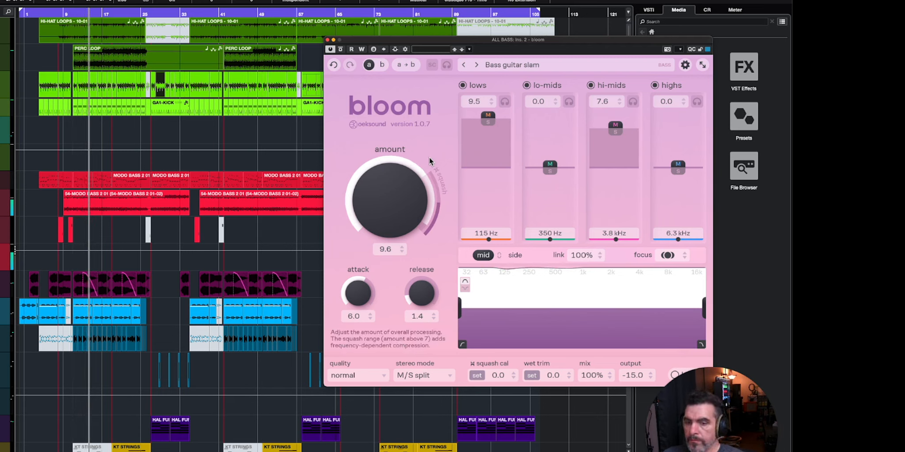
pyautogui.click(382, 65)
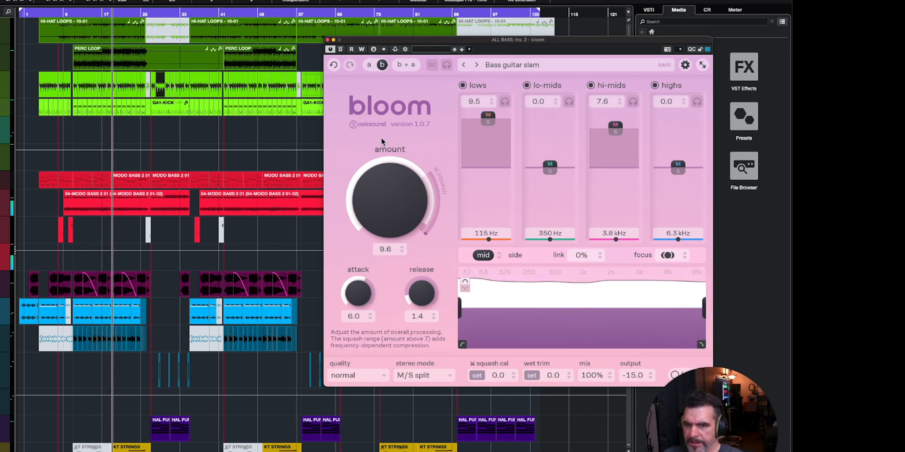
pyautogui.click(372, 68)
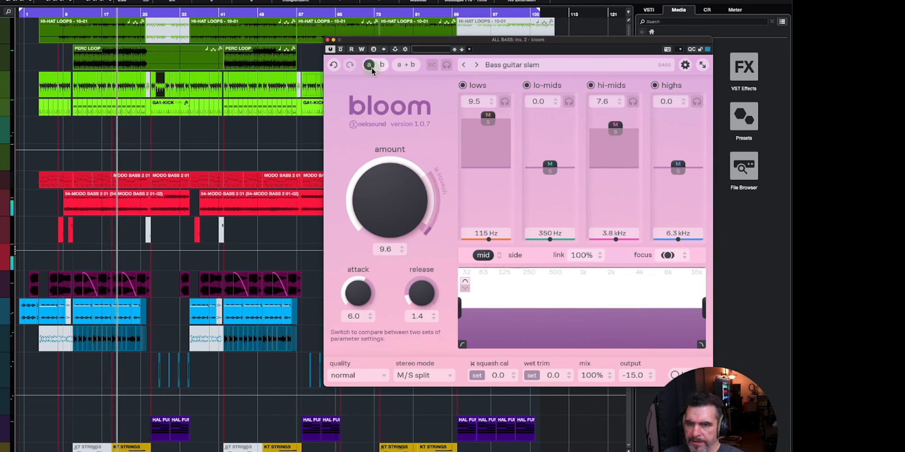
pyautogui.press('space')
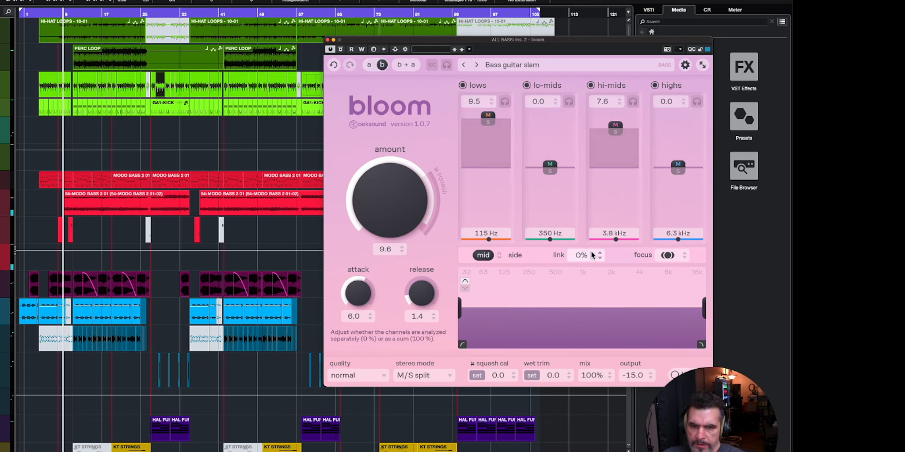
# - Try shifting bloom's focus toward the side channel and bring it back to an even mid/side balance
pyautogui.click(678, 259)
pyautogui.moveTo(679, 297); pyautogui.dragTo(680, 266)
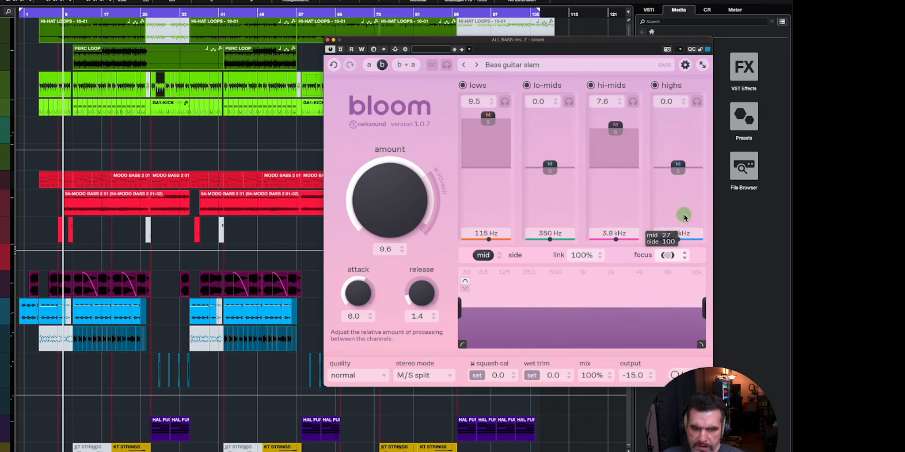
pyautogui.moveTo(686, 201); pyautogui.dragTo(685, 336)
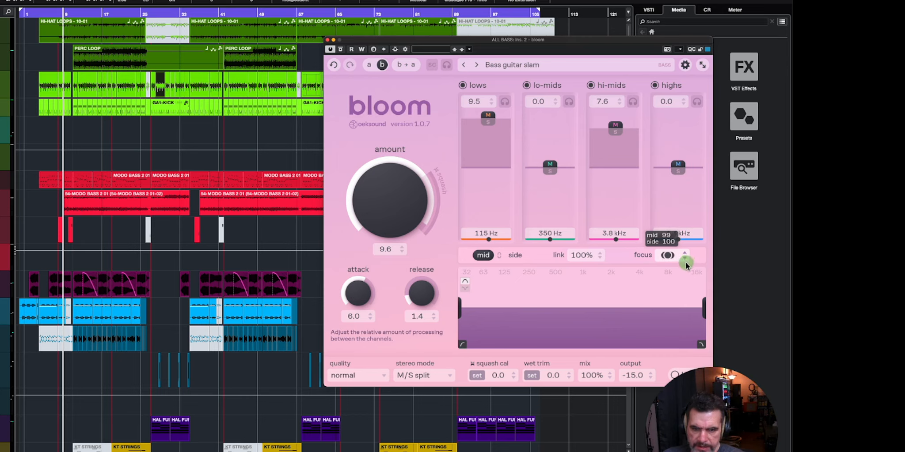
pyautogui.moveTo(686, 263); pyautogui.dragTo(685, 263)
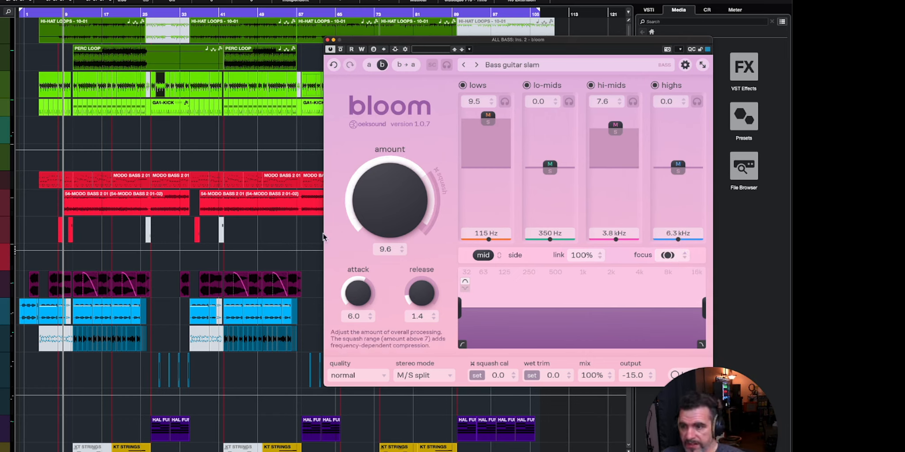
# - Play the bass and audition bloom's focus on mid only and toward the side, leaving it favouring mid
pyautogui.press('space')
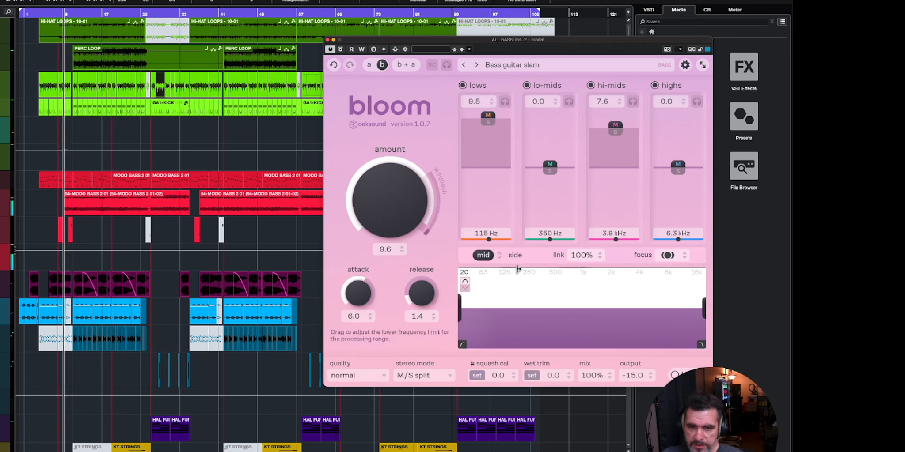
pyautogui.moveTo(670, 258)
pyautogui.moveTo(669, 258); pyautogui.dragTo(666, 343)
pyautogui.moveTo(671, 259)
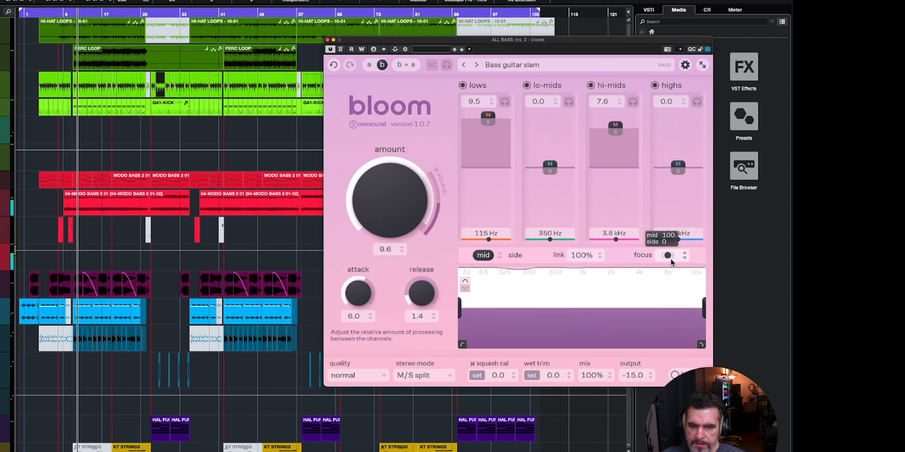
pyautogui.moveTo(668, 258); pyautogui.dragTo(669, 98)
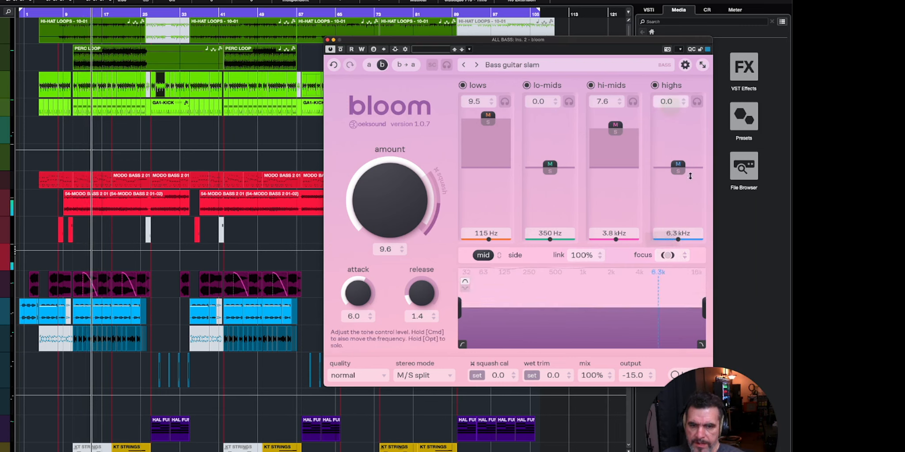
pyautogui.moveTo(675, 258); pyautogui.dragTo(671, 339)
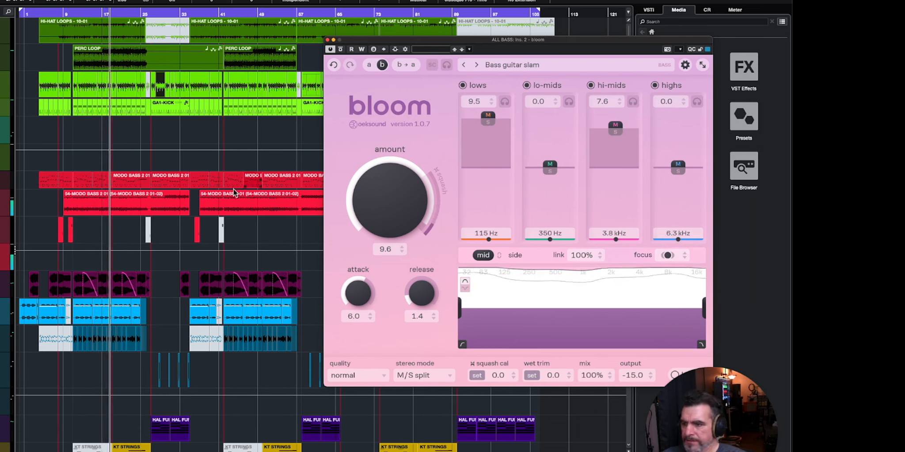
# - Clear the solo to hear the full mix, move the bloom window aside, and open the MixConsole
pyautogui.hotkey('alt', 'shift', 's')
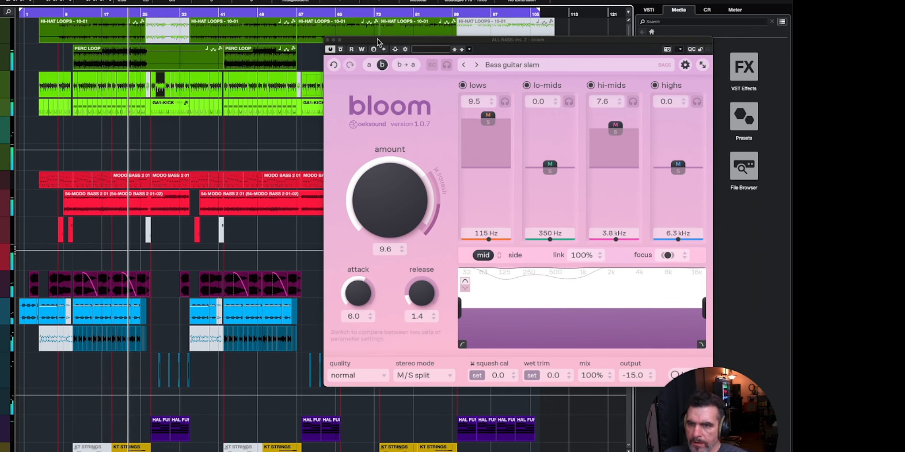
pyautogui.moveTo(378, 39); pyautogui.dragTo(187, 48)
pyautogui.press('F16')
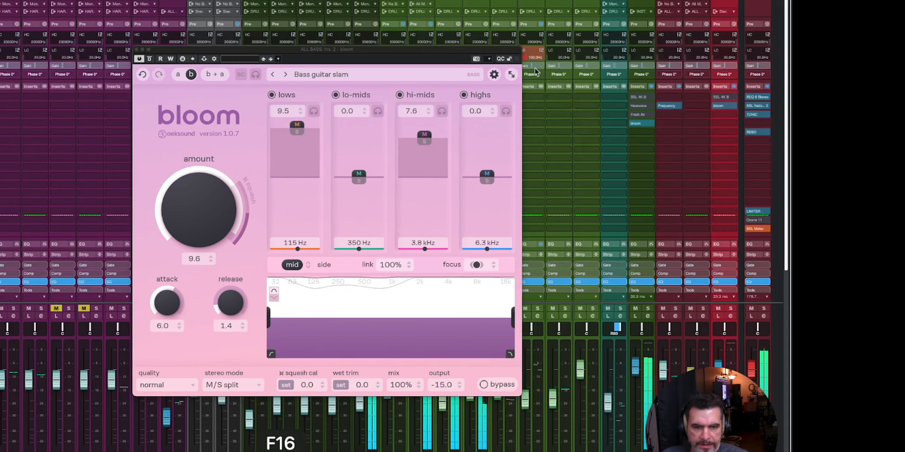
# - Lower the gain of the LIMITER insert on the Stereo Out to 7.8 and close its window
pyautogui.click(755, 214)
pyautogui.moveTo(148, 161); pyautogui.dragTo(148, 170)
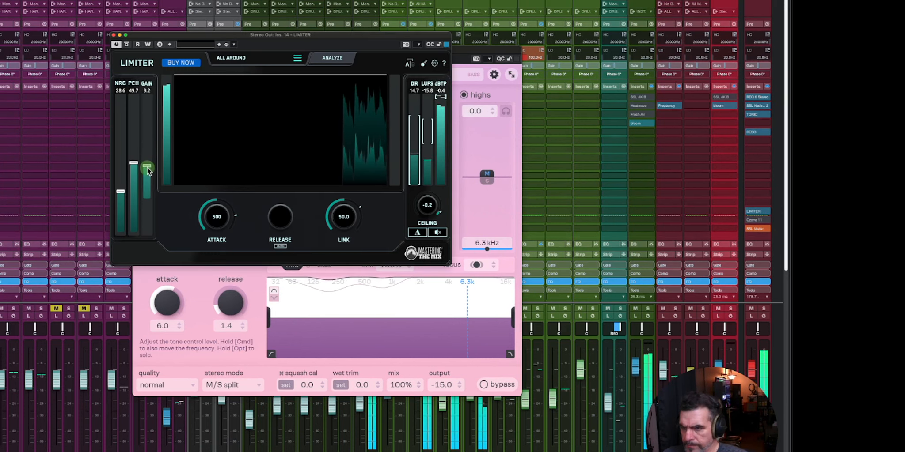
pyautogui.click(114, 35)
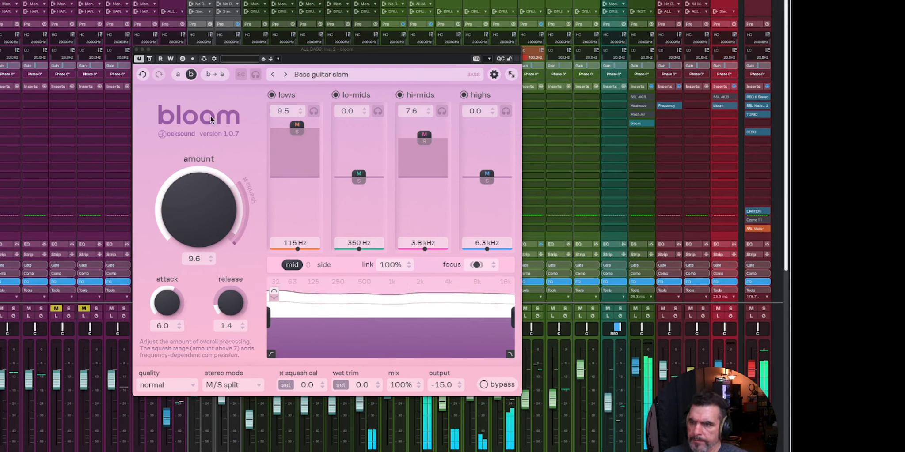
# - Set bloom's output to -12.8 and squash cal to -3.3, and compare the bass against bypass in the mix
pyautogui.click(151, 59)
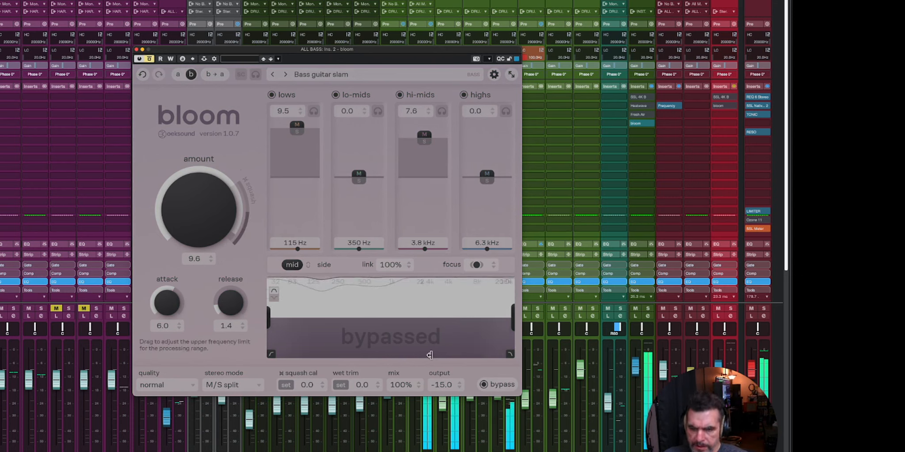
pyautogui.moveTo(445, 385); pyautogui.dragTo(446, 381)
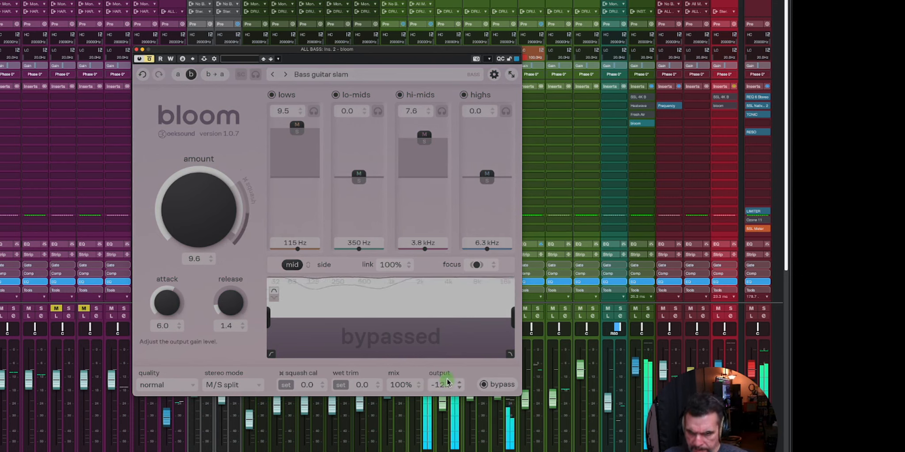
pyautogui.click(150, 59)
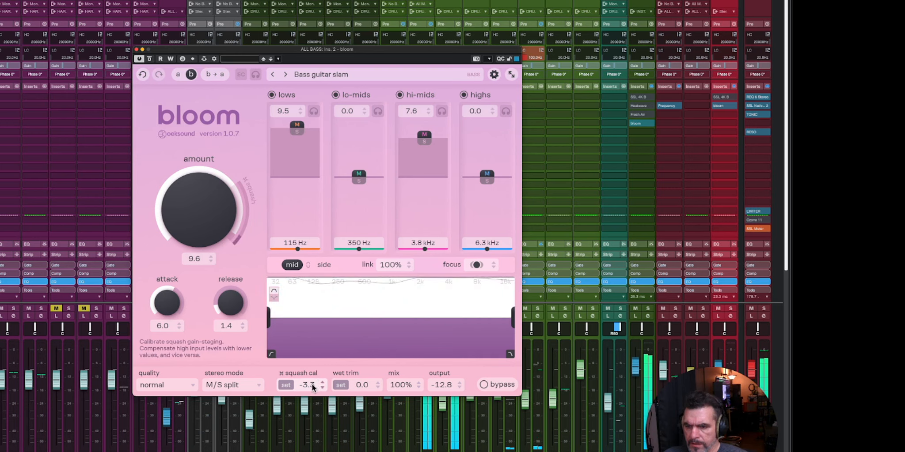
pyautogui.click(150, 59)
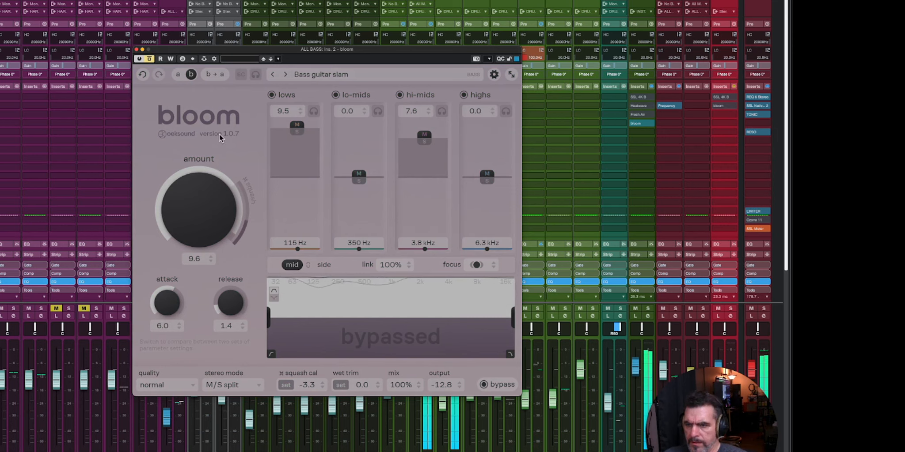
pyautogui.click(150, 59)
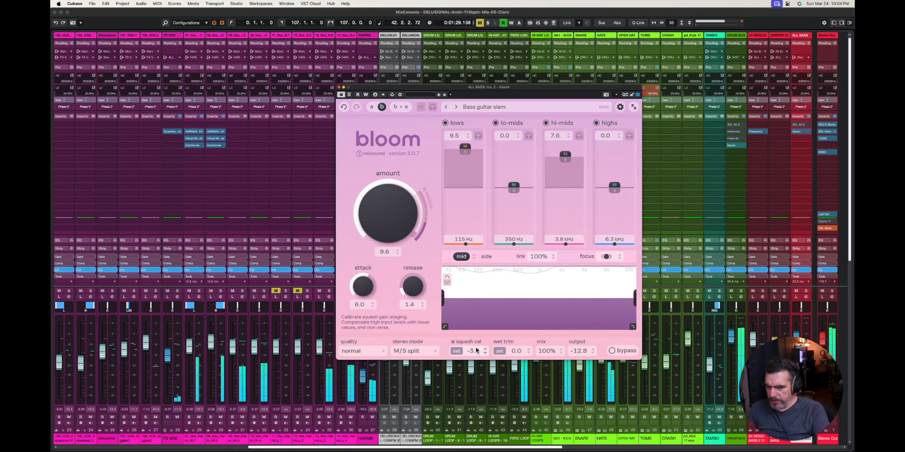
# - Set the output of bloom on ALL BASS to -14.4 and compare the bass against bypass in the mix
pyautogui.moveTo(584, 350); pyautogui.dragTo(585, 353)
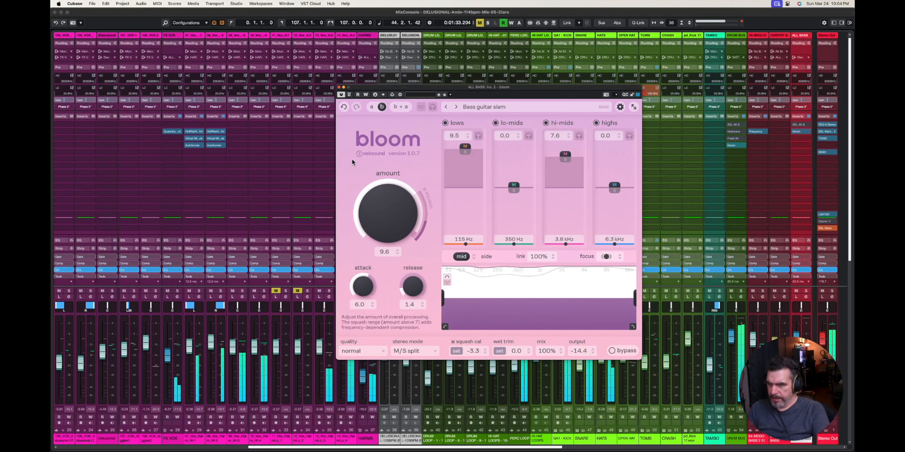
pyautogui.click(349, 96)
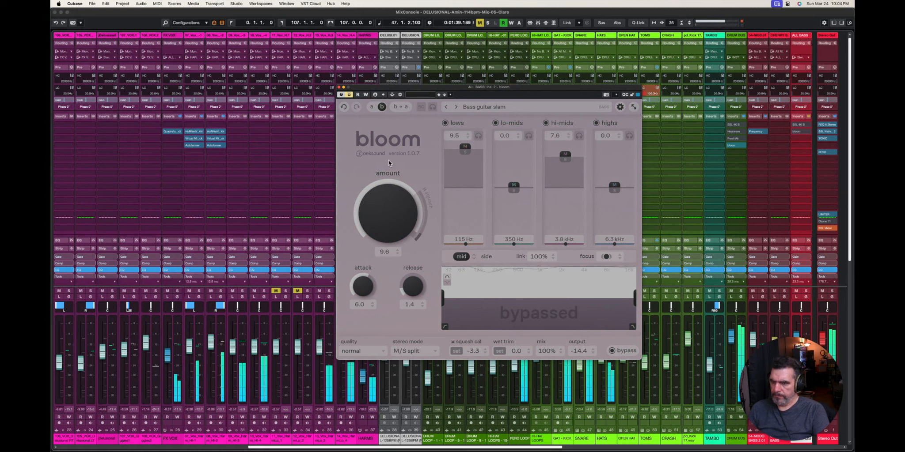
pyautogui.click(349, 95)
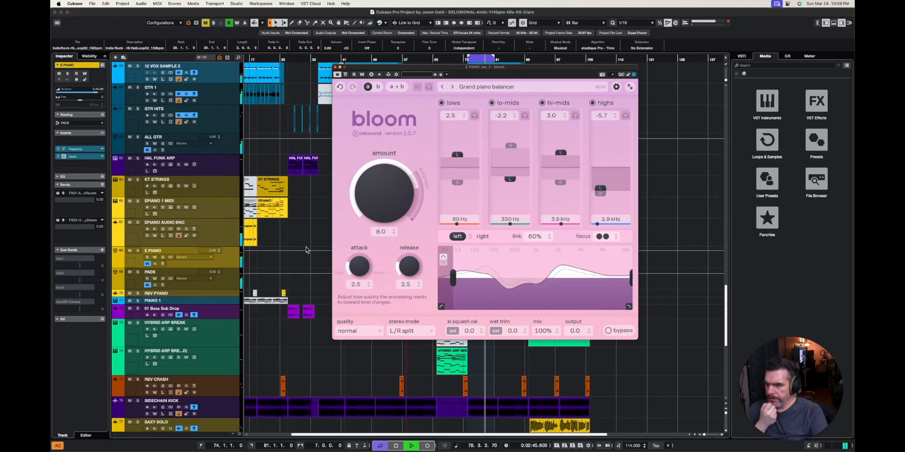
# - Audition the E PIANO channel in solo and in the mix, and load the Wide synth preset in its bloom insert
pyautogui.click(138, 251)
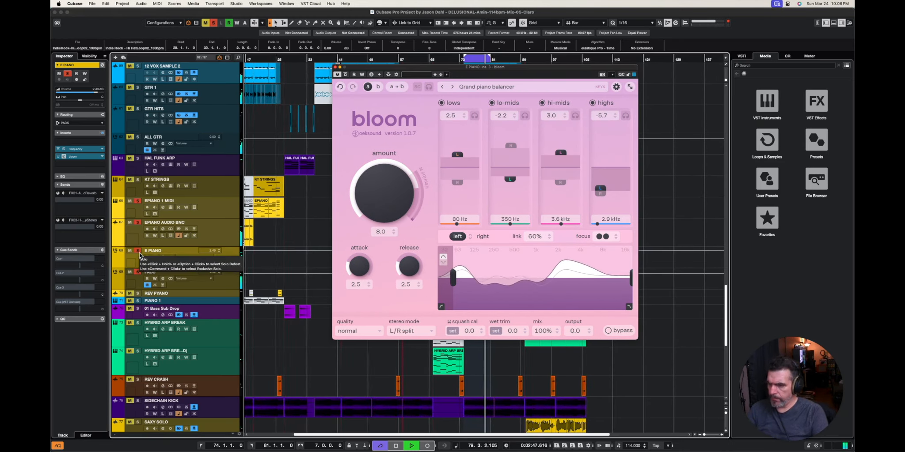
pyautogui.press('s')
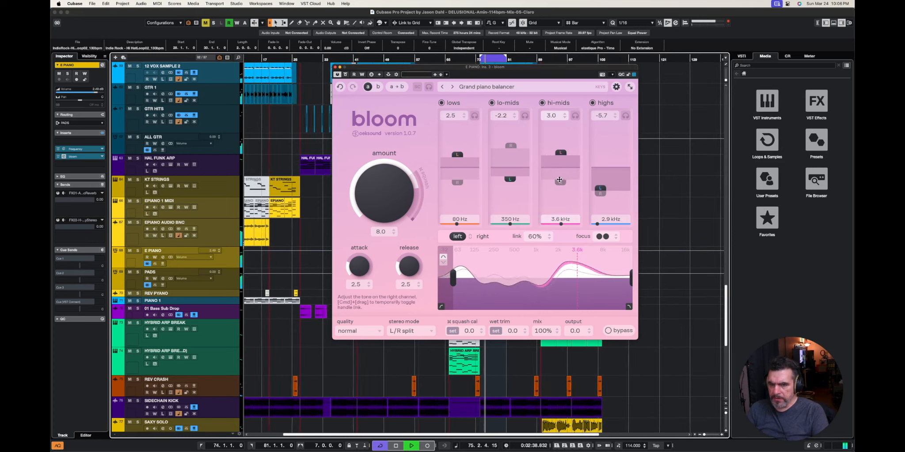
pyautogui.click(503, 86)
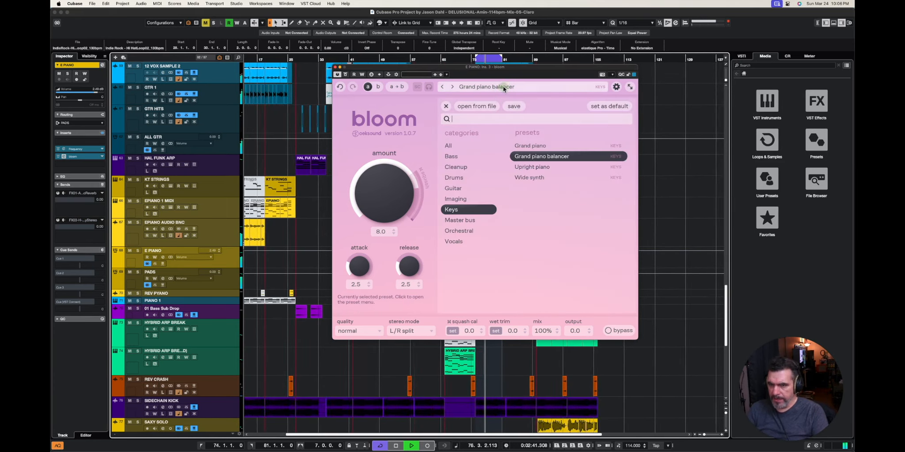
pyautogui.click(534, 177)
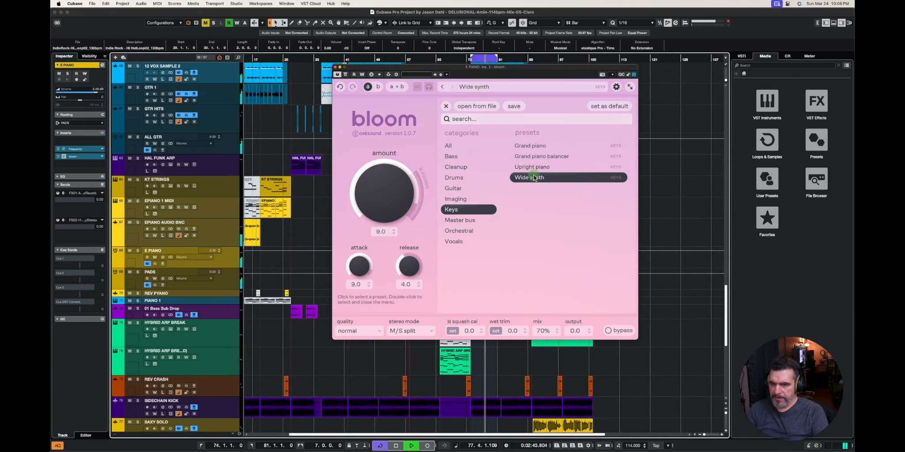
pyautogui.click(446, 106)
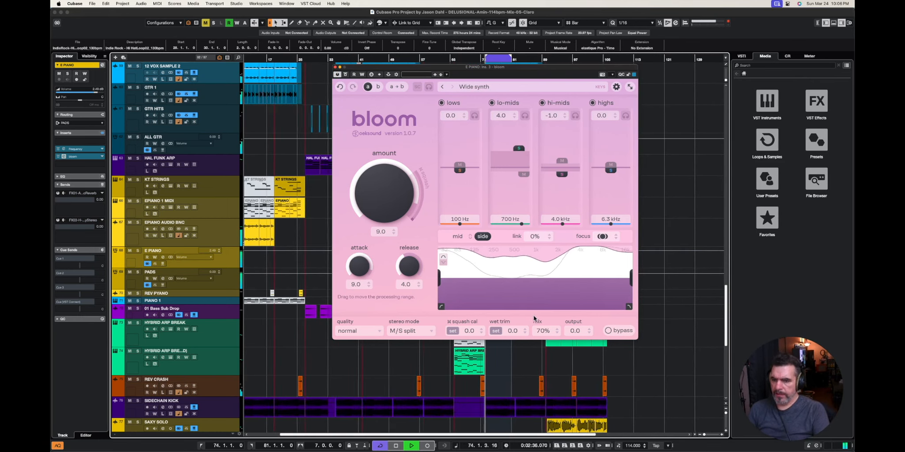
# - Shift bloom's focus on E PIANO toward the side and compare the processed sound against bypass in the mix
pyautogui.moveTo(603, 238)
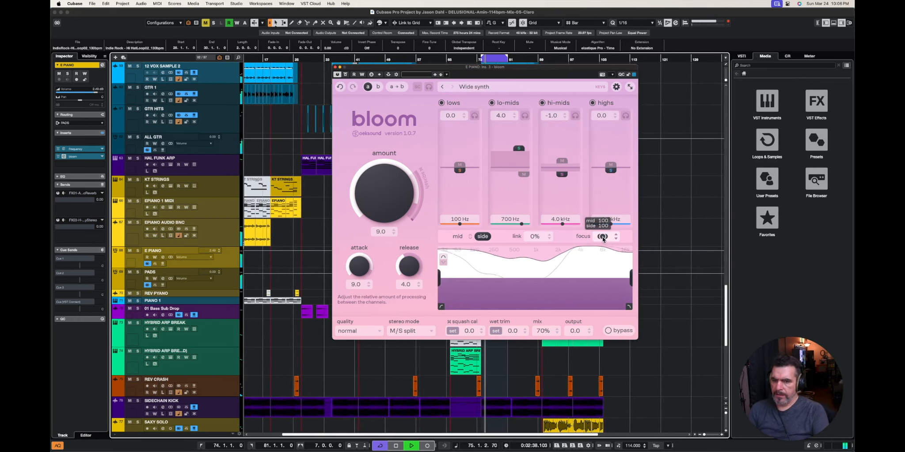
pyautogui.moveTo(603, 239); pyautogui.dragTo(601, 210)
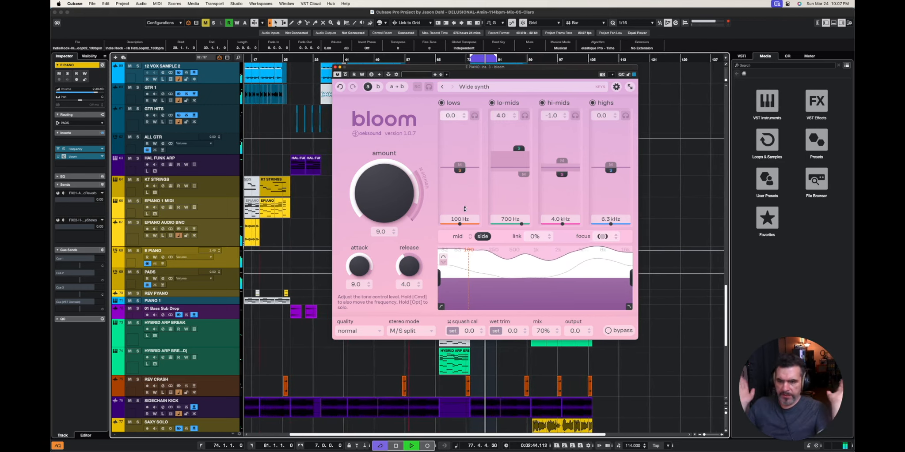
pyautogui.click(346, 75)
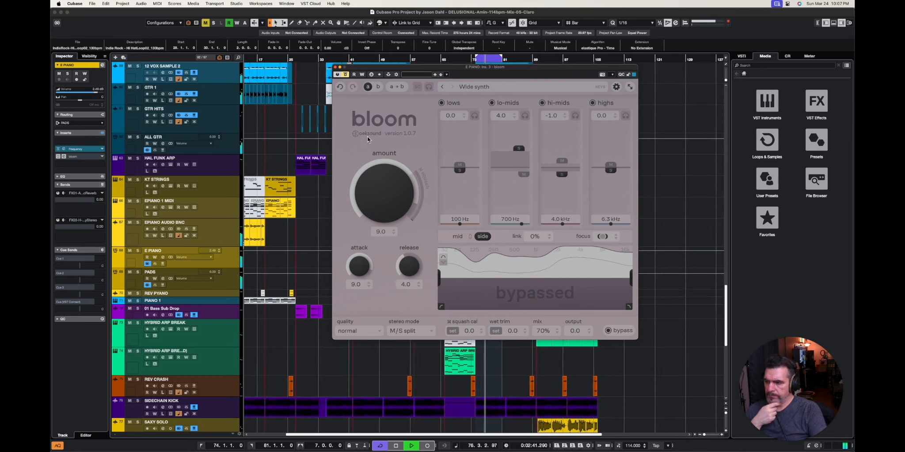
pyautogui.click(345, 74)
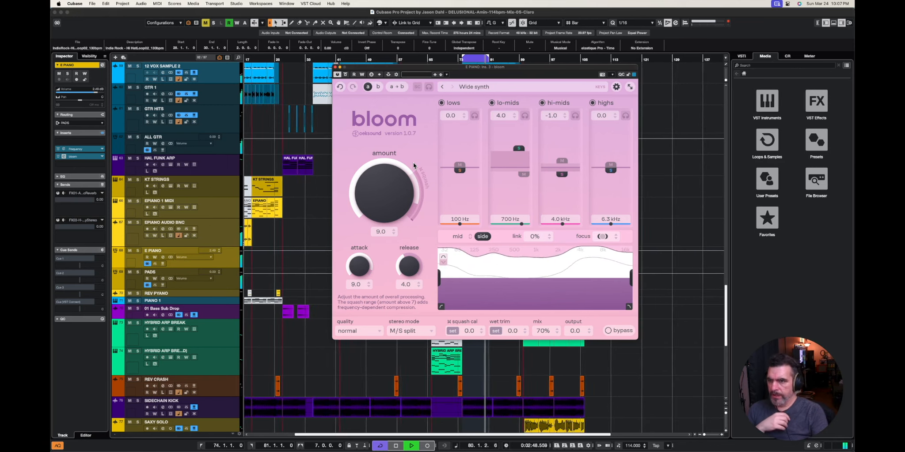
pyautogui.click(346, 75)
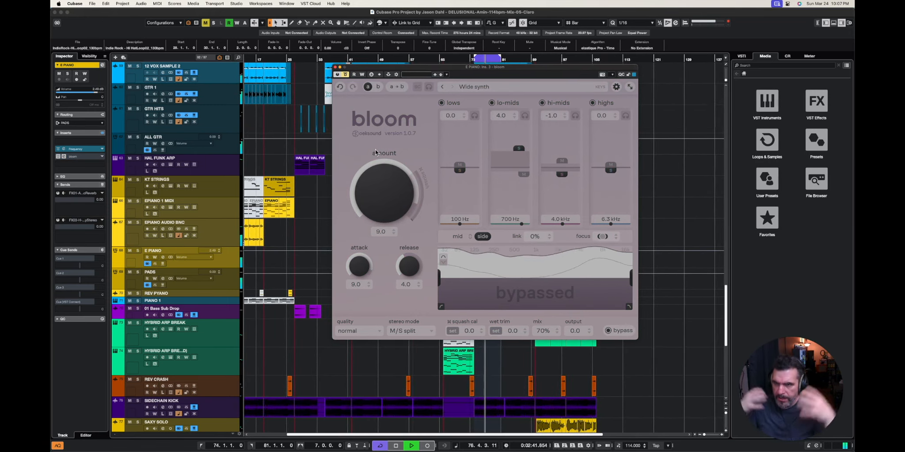
pyautogui.click(346, 75)
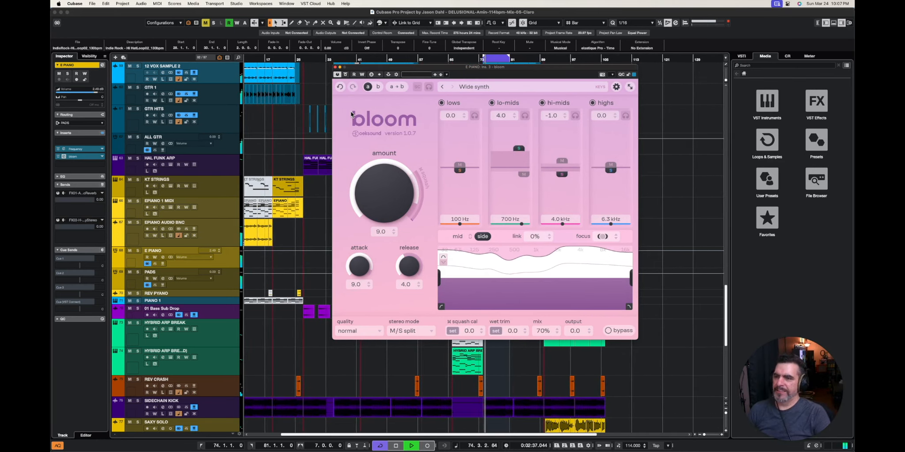
# - Close the E PIANO bloom window and stop playback in the project
pyautogui.click(335, 67)
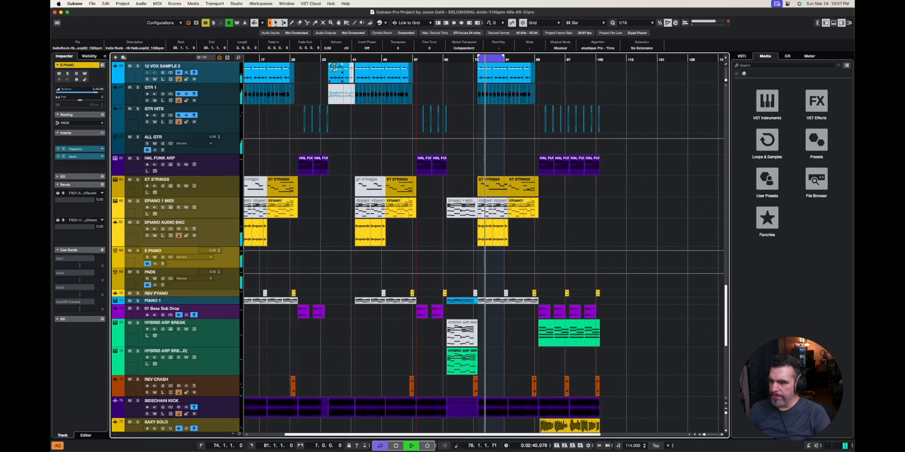
pyautogui.click(354, 225)
pyautogui.scroll(-2, 352, 217)
pyautogui.scroll(-2, 352, 212)
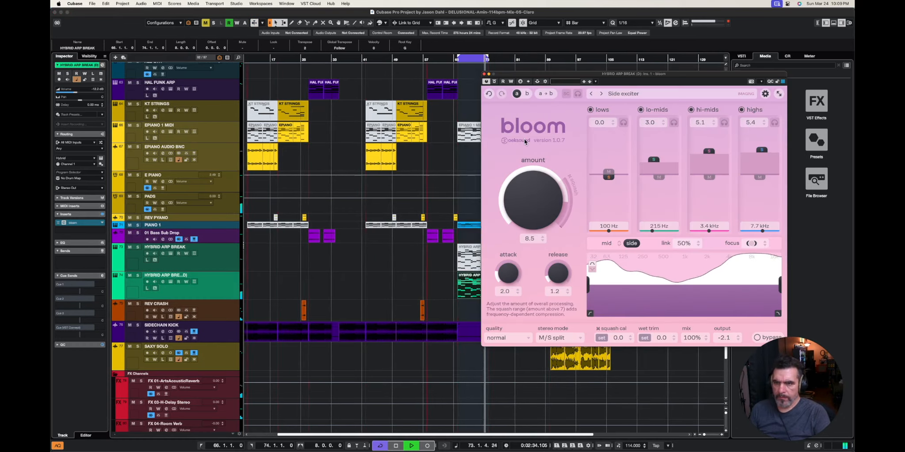
pyautogui.press('space')
pyautogui.click(484, 74)
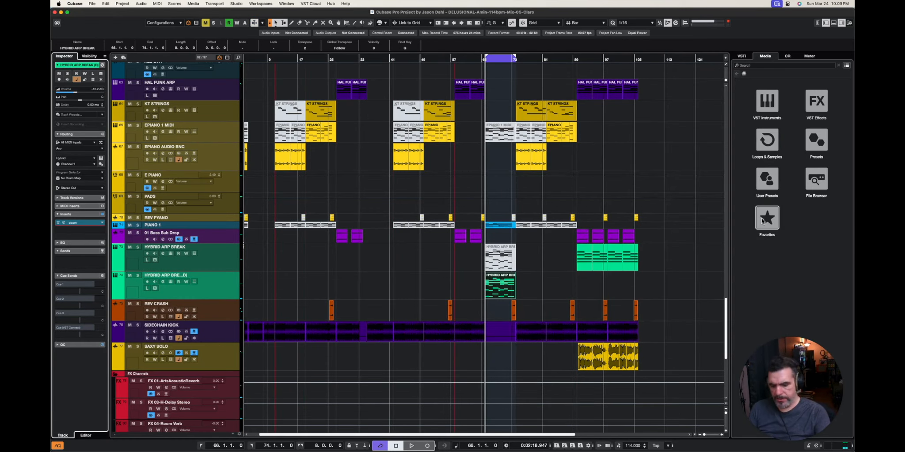
# - Open the MixConsole and add bloom to insert slot 12 of the Stereo Out
pyautogui.press('F16')
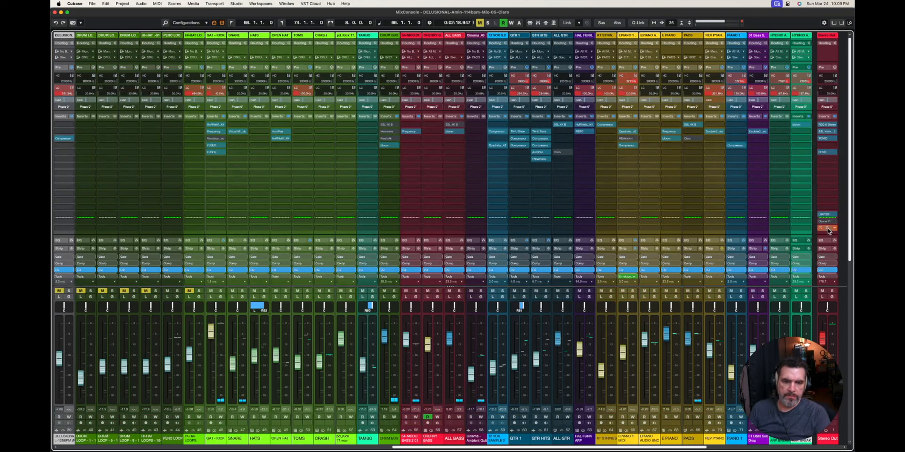
pyautogui.click(833, 206)
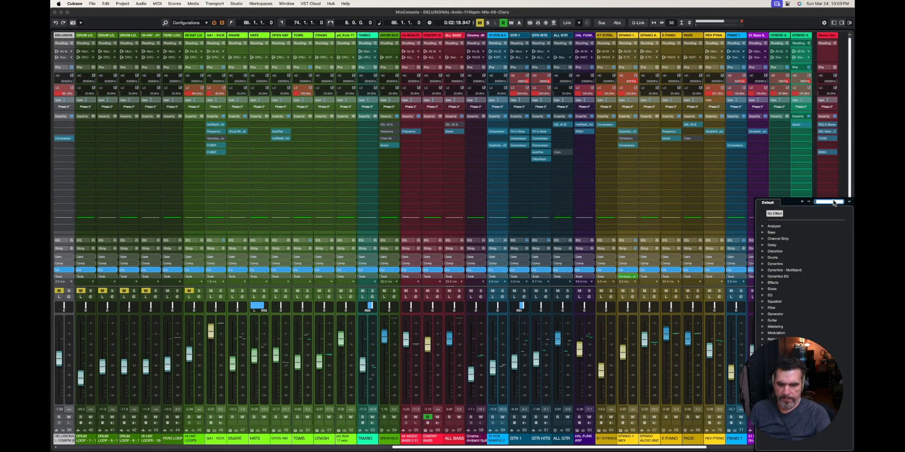
pyautogui.write('bloo')
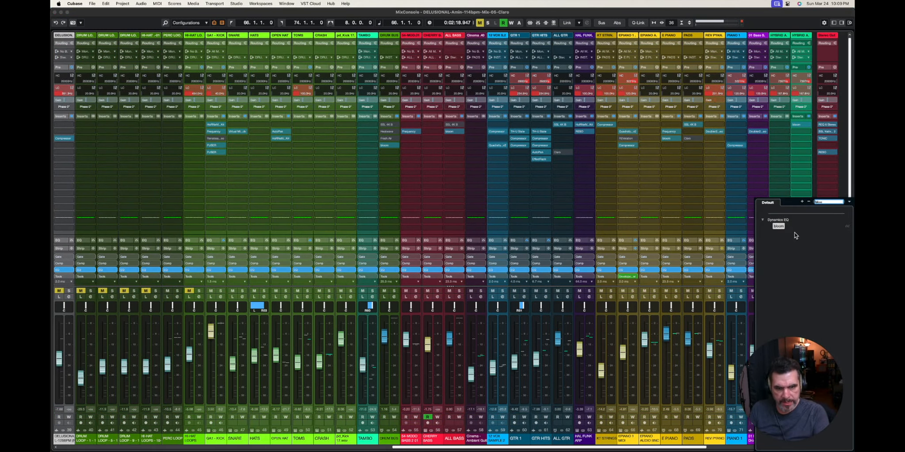
pyautogui.click(779, 227)
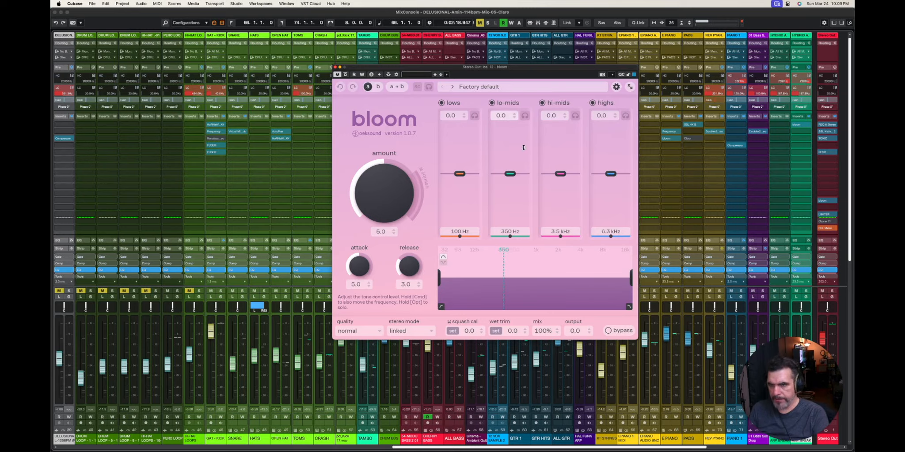
# - Return to the project, load the Mix bus preset from bloom's Master bus category, and move the plug-in window aside
pyautogui.press('F3')
pyautogui.click(486, 87)
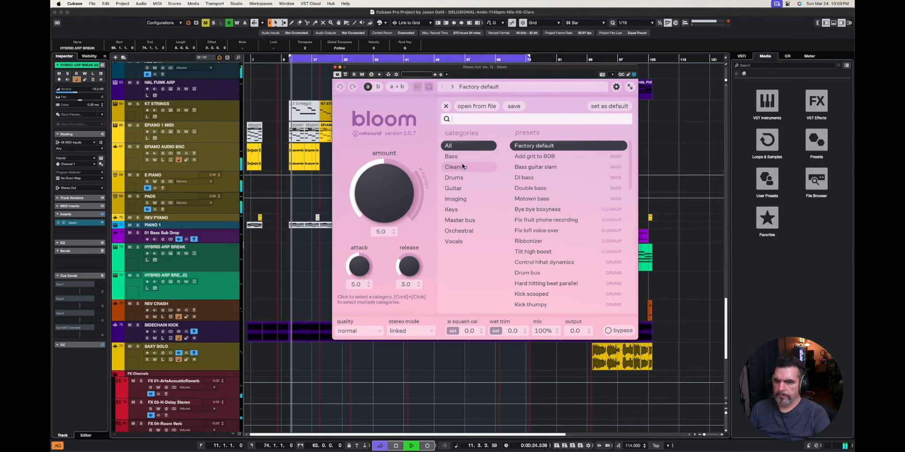
pyautogui.click(462, 218)
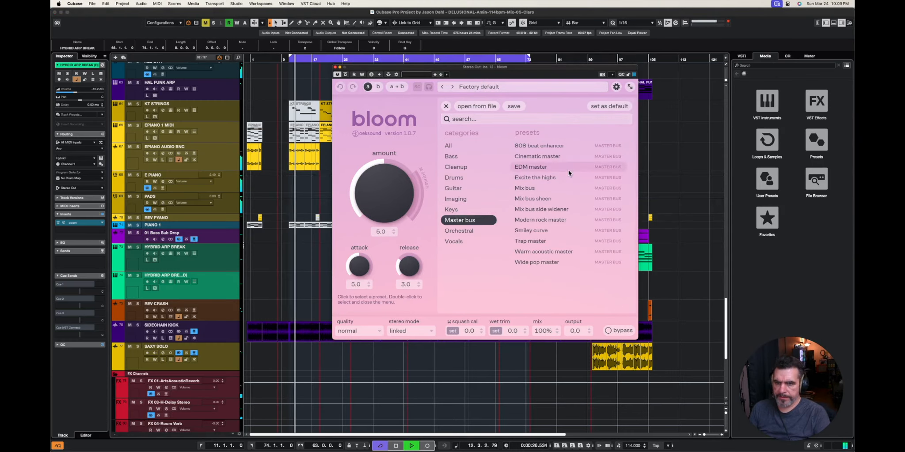
pyautogui.click(532, 185)
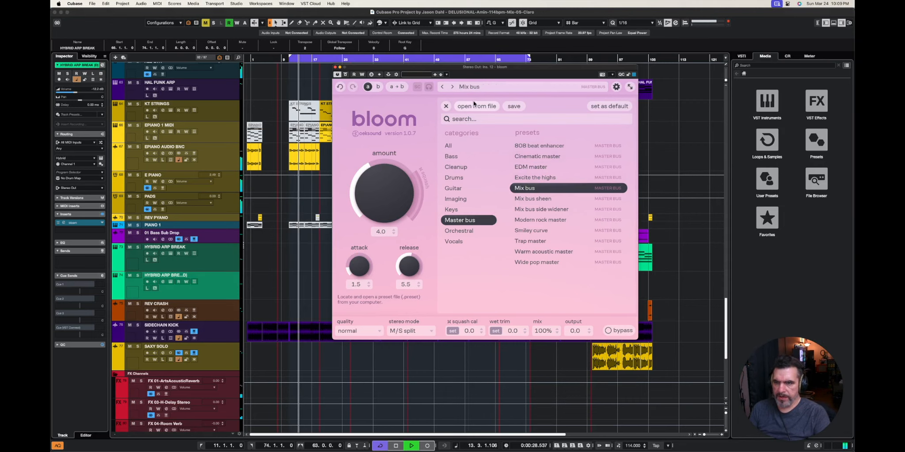
pyautogui.click(471, 87)
pyautogui.moveTo(469, 71); pyautogui.dragTo(547, 72)
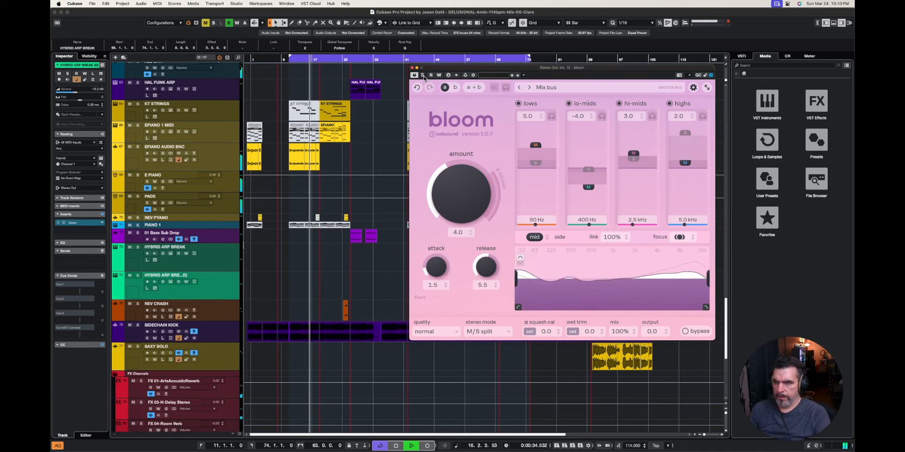
# - Compare the full mix with bloom's Mix bus preset against bypass
pyautogui.click(422, 76)
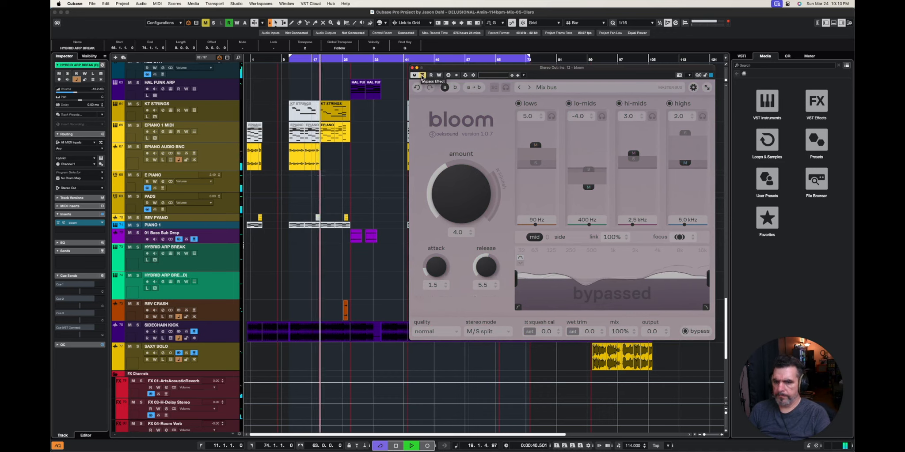
pyautogui.click(423, 76)
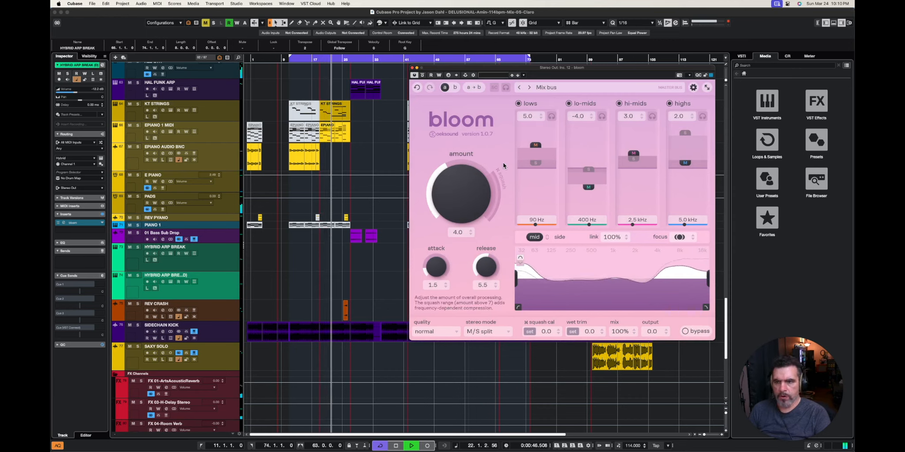
pyautogui.click(422, 75)
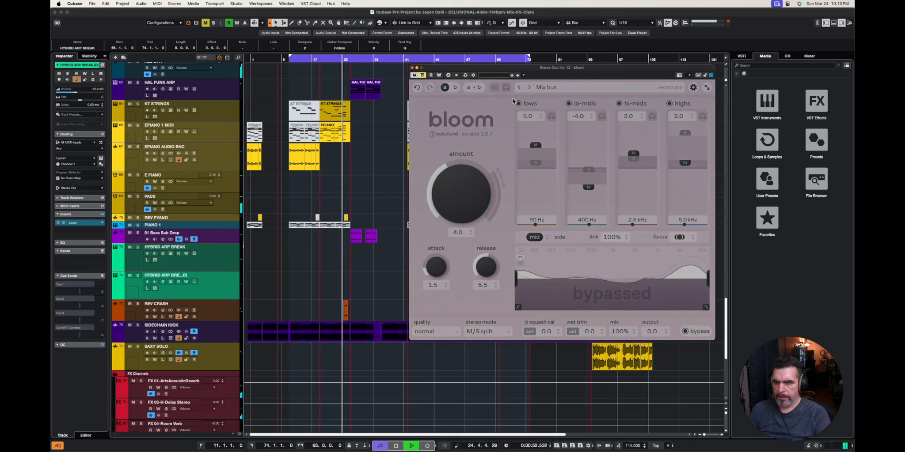
# - Load the Mix bus sheen preset in the Stereo Out bloom and compare the full mix against bypass
pyautogui.click(546, 87)
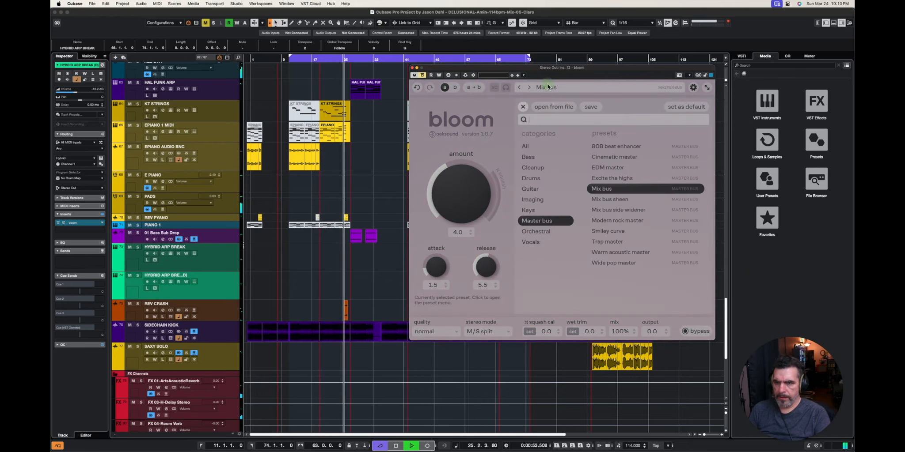
pyautogui.click(608, 199)
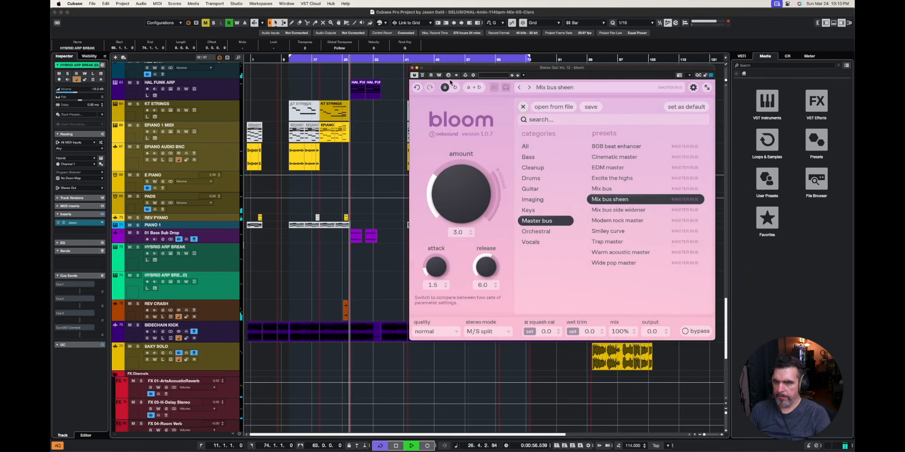
pyautogui.click(423, 76)
pyautogui.click(524, 108)
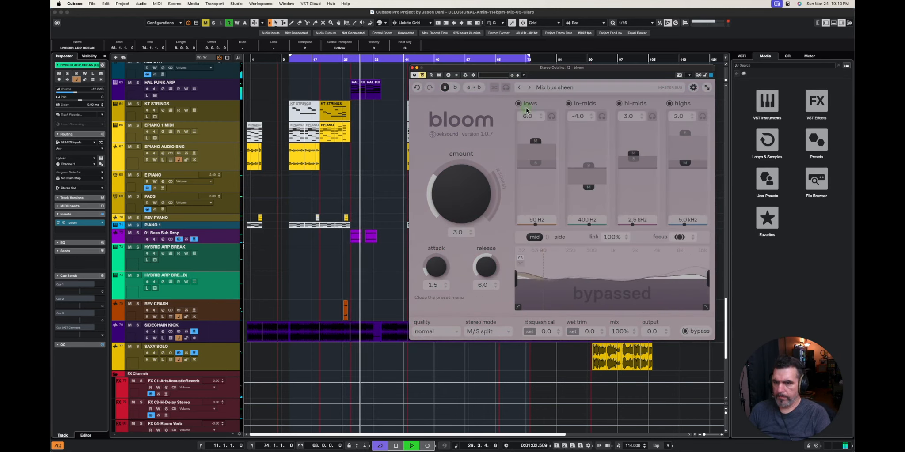
pyautogui.click(423, 76)
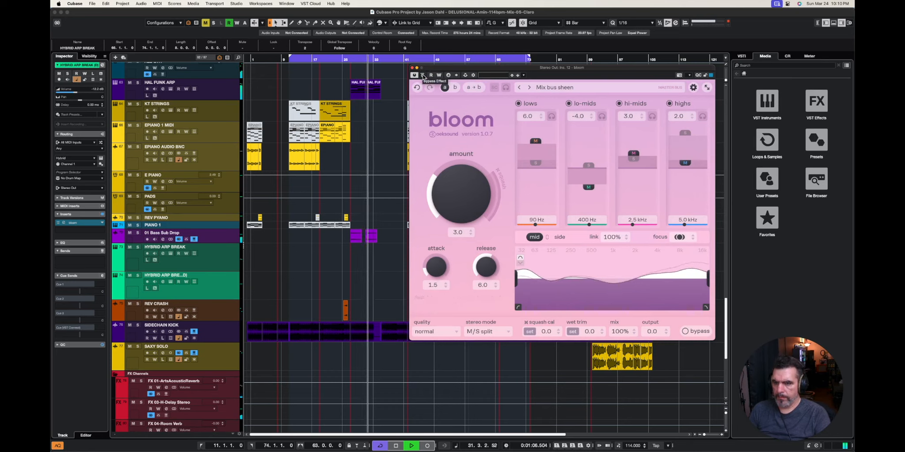
pyautogui.click(423, 76)
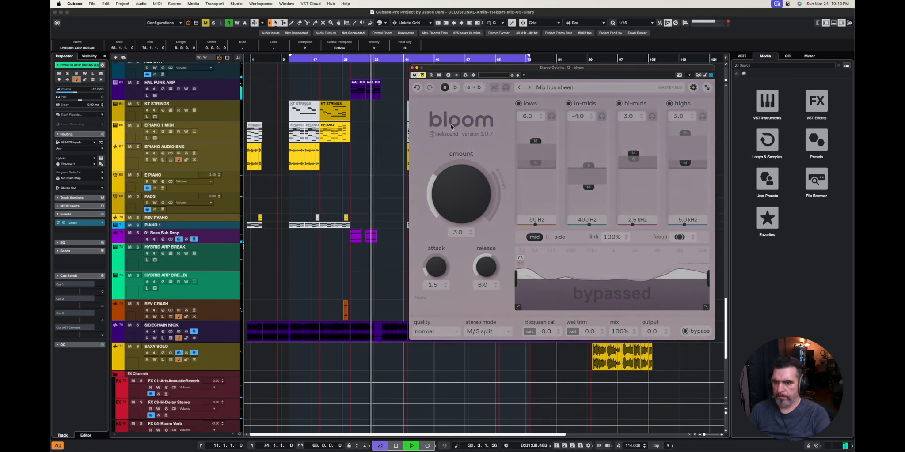
pyautogui.click(422, 75)
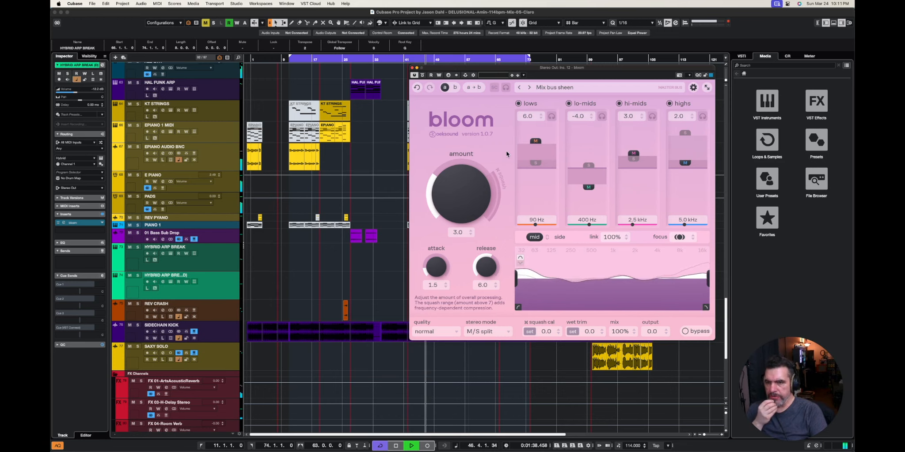
# - Load the Mix bus side widener preset in the Stereo Out bloom and compare the full mix against bypass
pyautogui.click(571, 88)
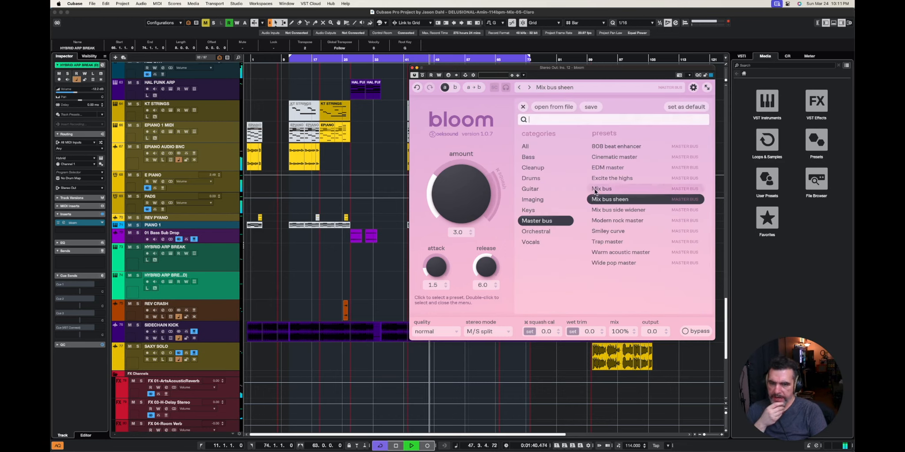
pyautogui.click(614, 209)
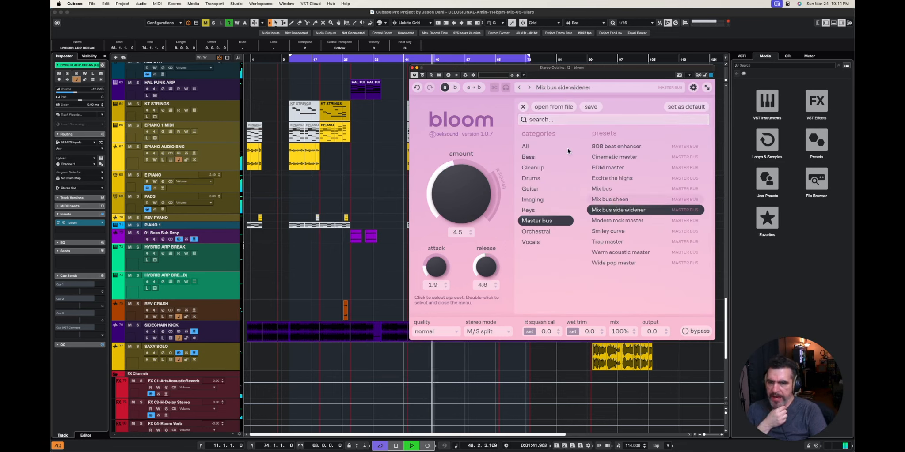
pyautogui.click(523, 106)
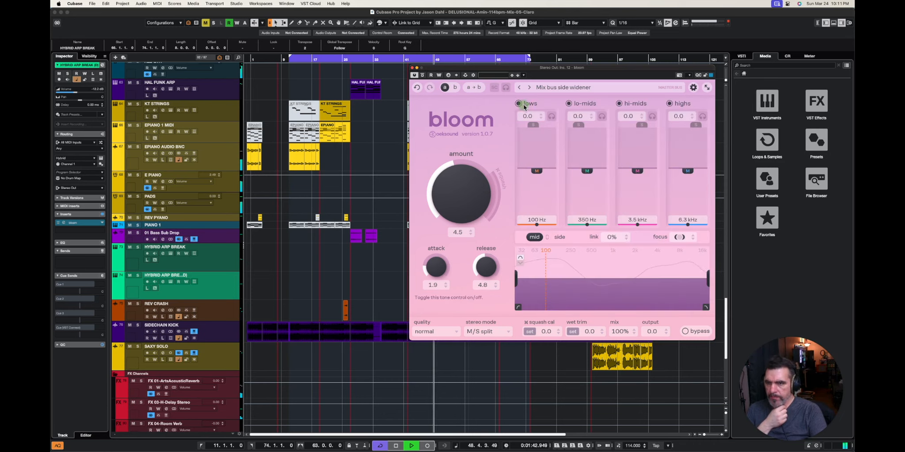
pyautogui.click(422, 76)
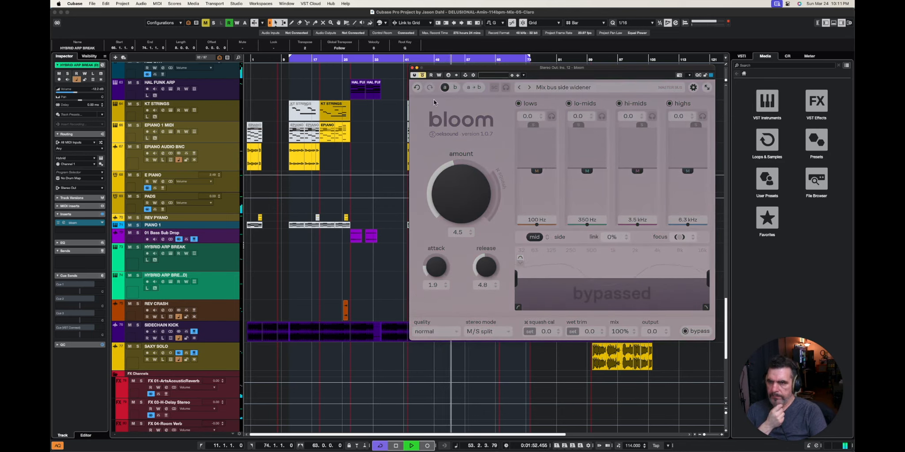
pyautogui.click(423, 76)
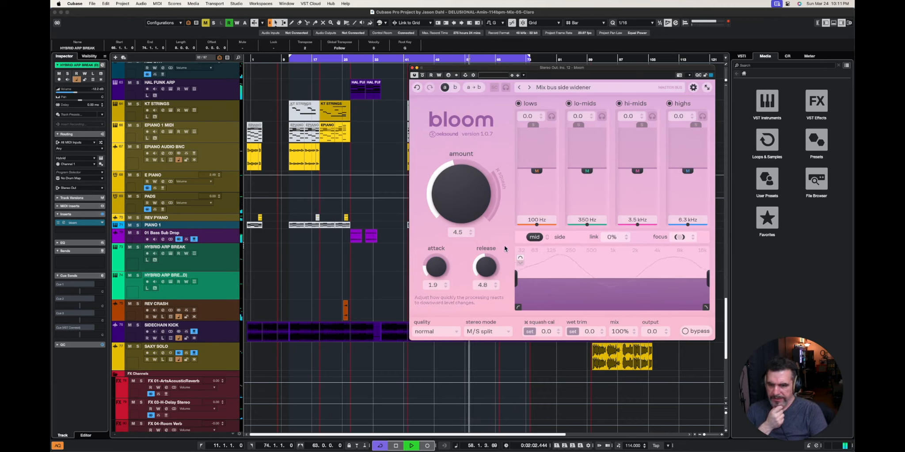
pyautogui.click(423, 76)
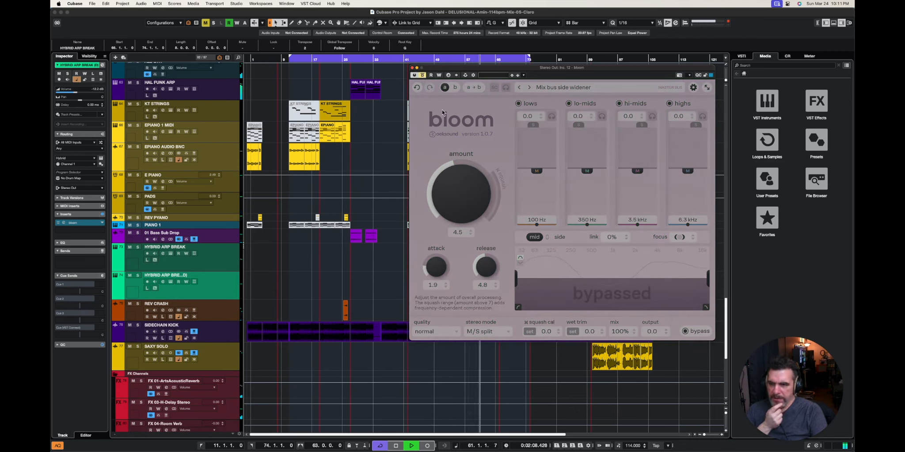
pyautogui.click(422, 75)
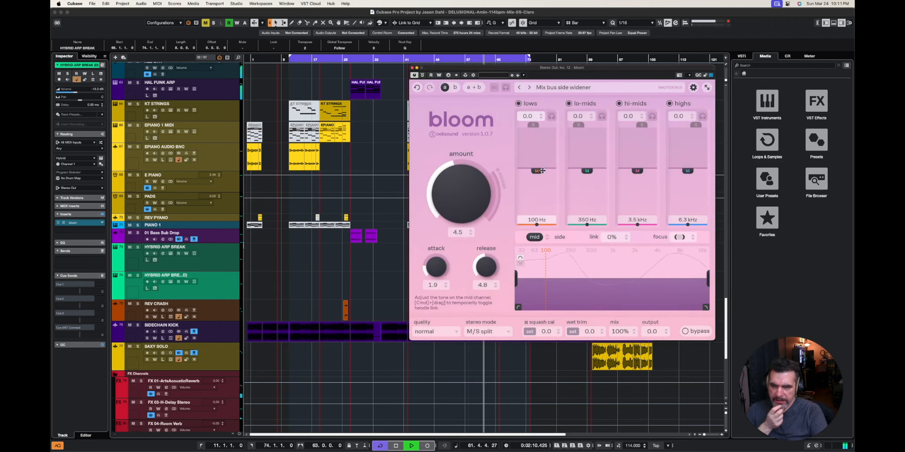
# - Show the side channel's tone settings of the Mix bus side widener preset and compare them against bypass
pyautogui.click(534, 124)
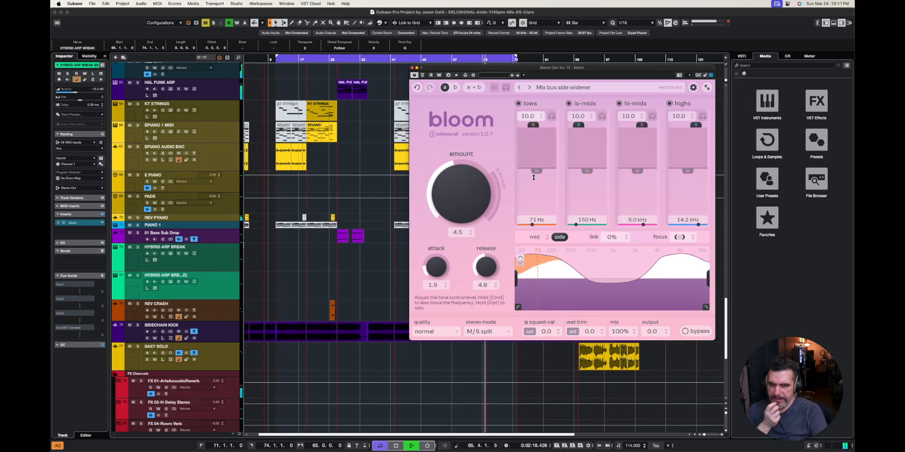
pyautogui.click(422, 76)
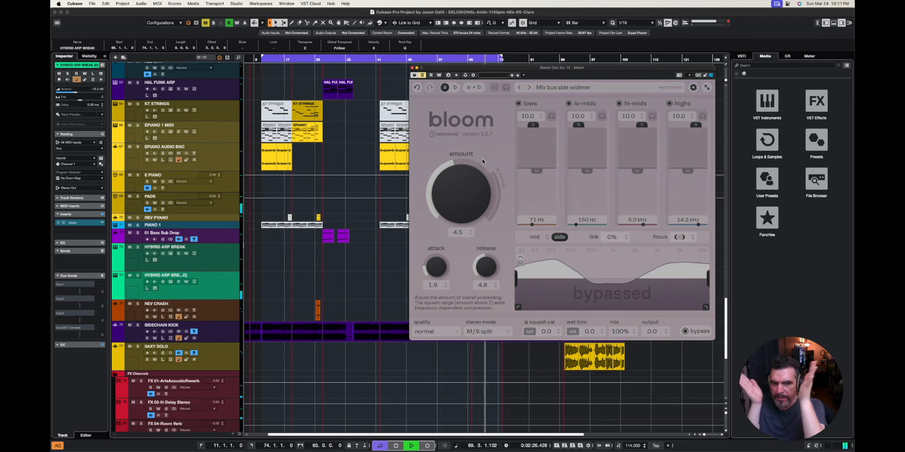
pyautogui.click(424, 76)
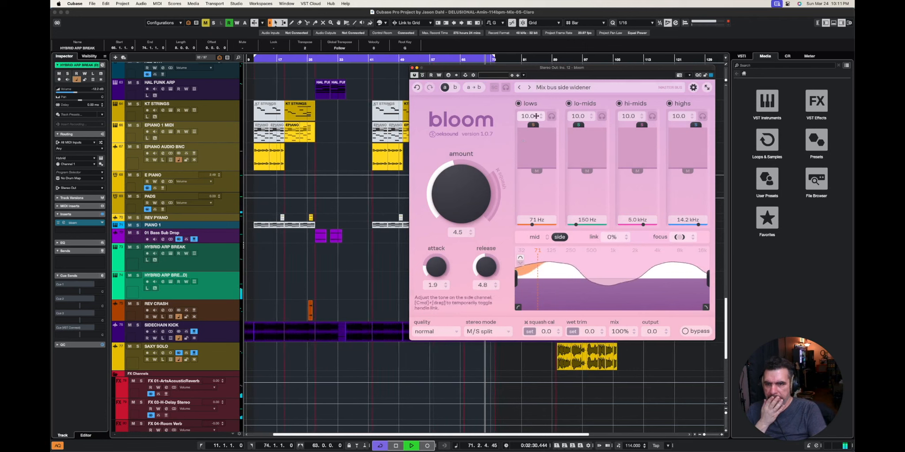
# - Load the Wide pop master preset from bloom's Master bus category and compare the full mix against bypass
pyautogui.click(576, 88)
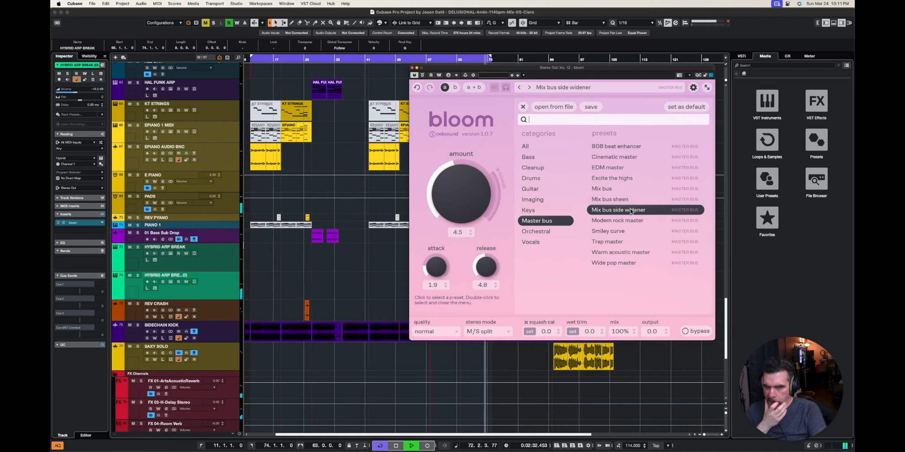
pyautogui.click(632, 263)
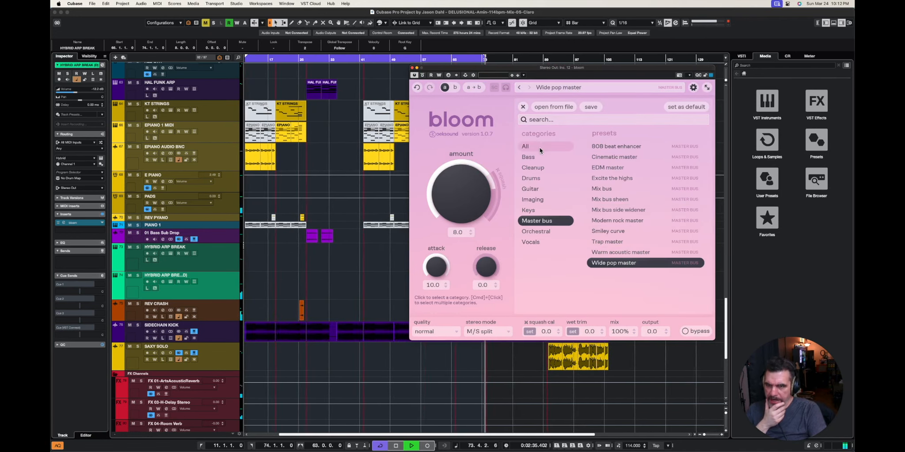
pyautogui.click(523, 107)
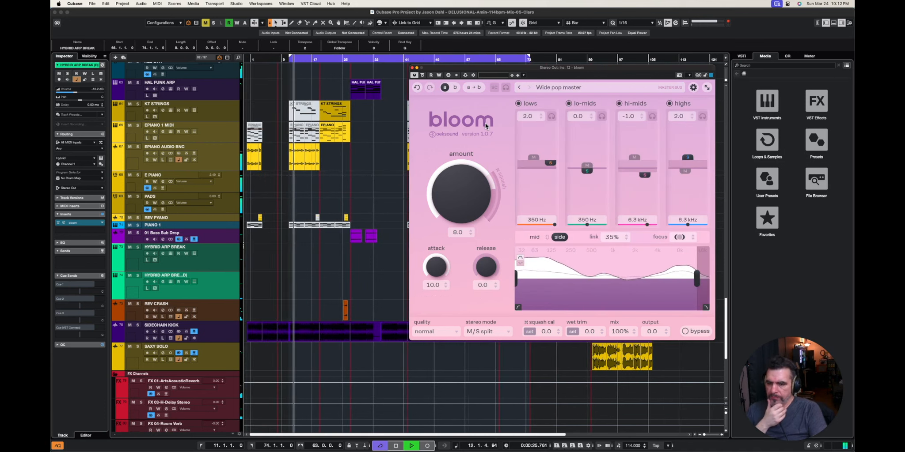
pyautogui.click(423, 76)
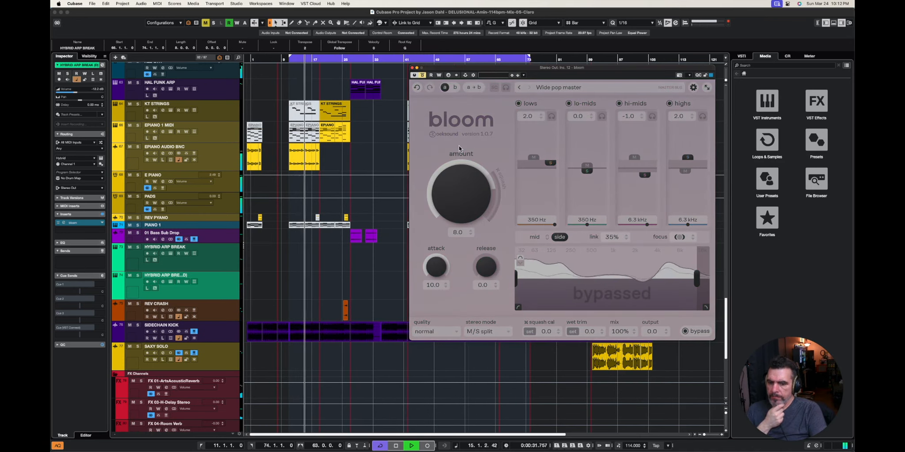
pyautogui.click(422, 76)
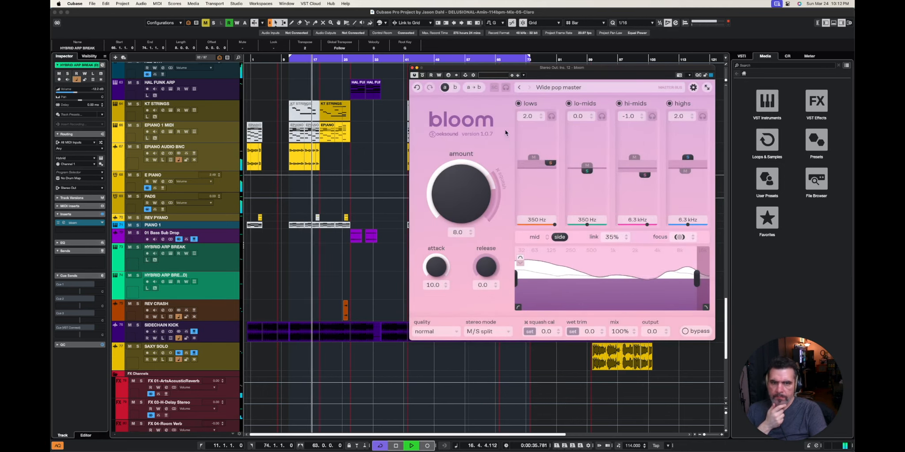
# - Open the Control Room and audition the Main output in mono, returning it to the Stereo downmix preset
pyautogui.click(788, 56)
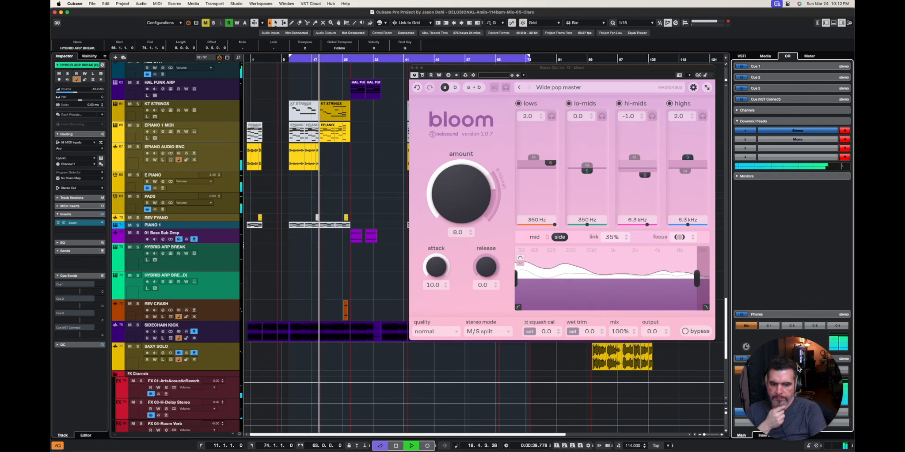
pyautogui.moveTo(799, 368); pyautogui.dragTo(666, 372)
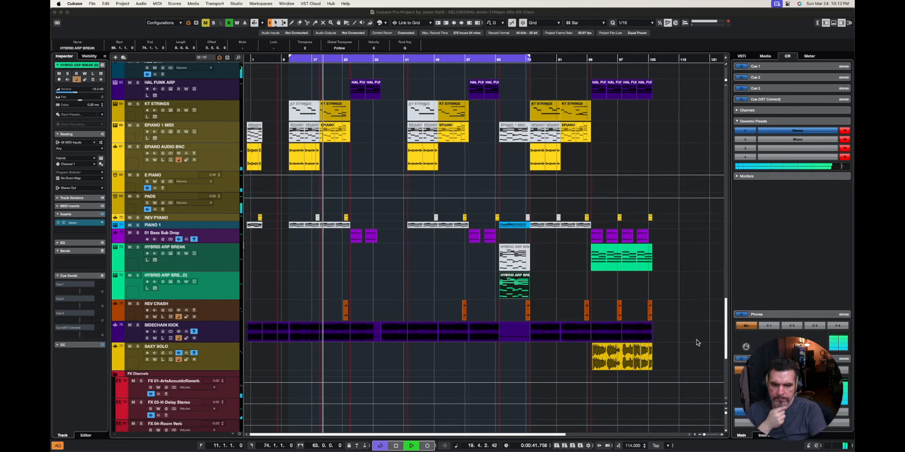
pyautogui.moveTo(774, 385); pyautogui.dragTo(98, 387)
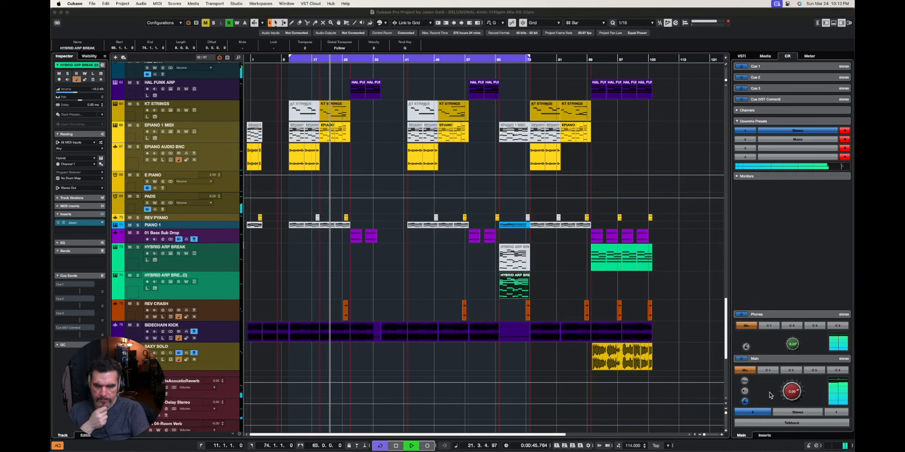
pyautogui.click(796, 413)
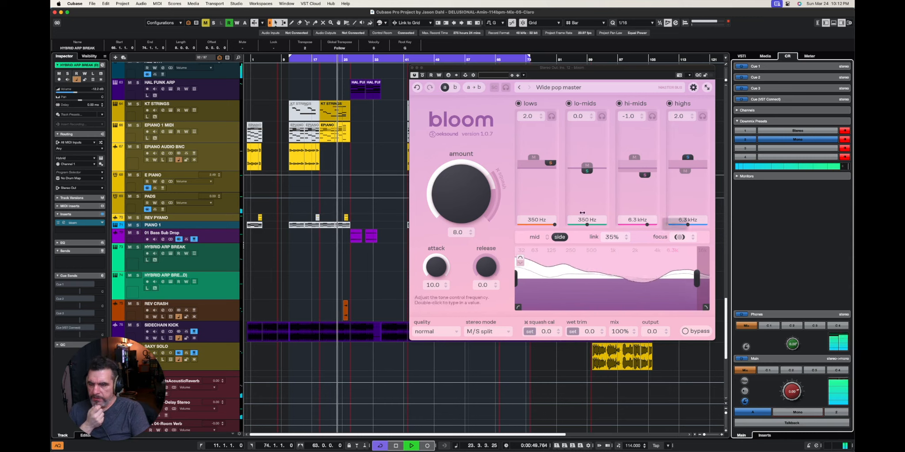
pyautogui.click(798, 414)
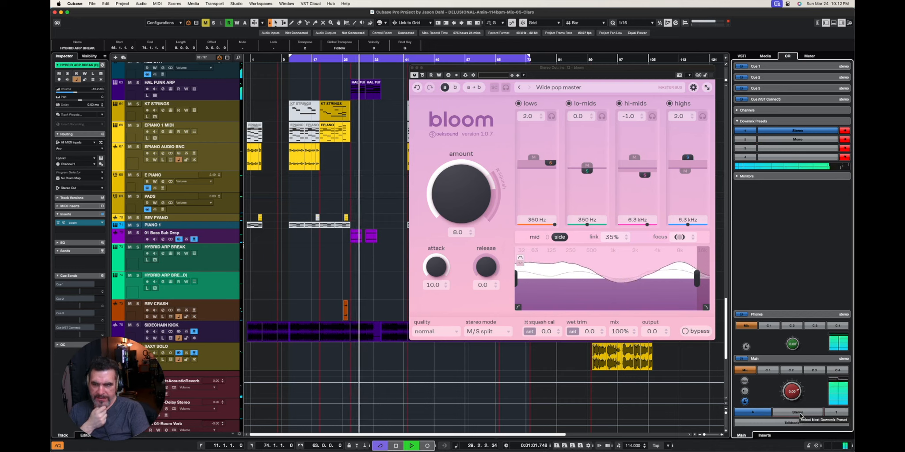
# - Set the Main output's downmix to Mono and compare bloom's Wide pop master preset against bypass
pyautogui.click(798, 414)
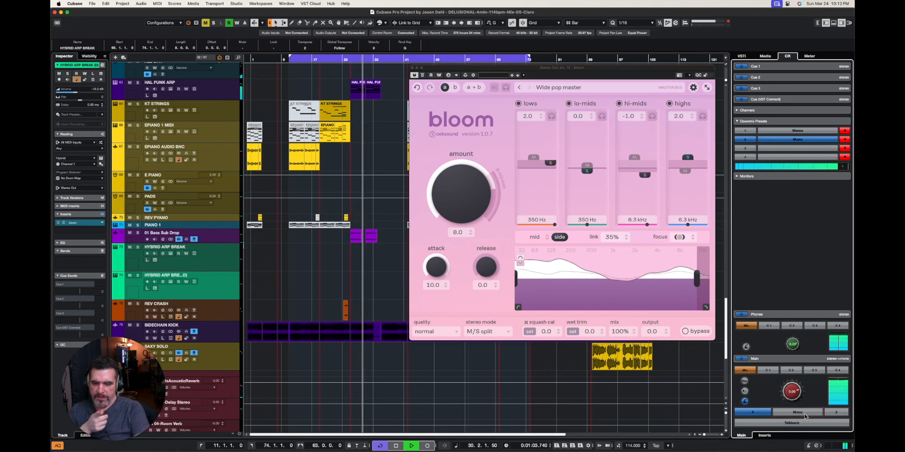
pyautogui.click(422, 75)
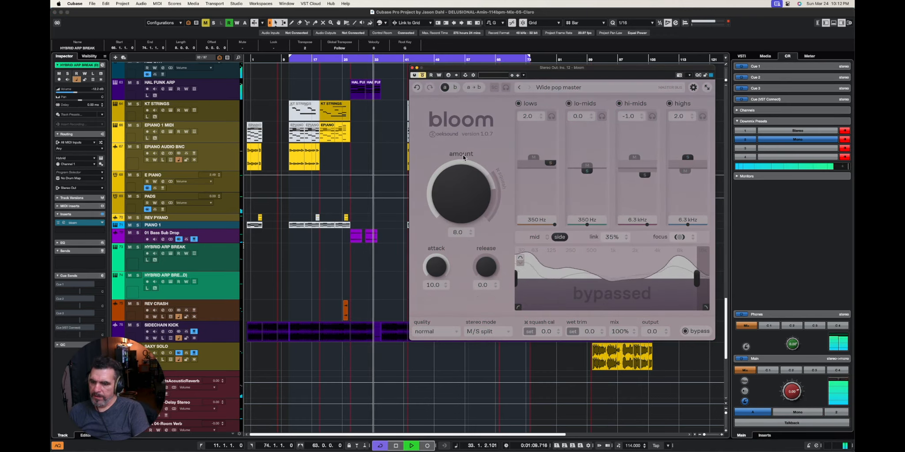
pyautogui.click(423, 76)
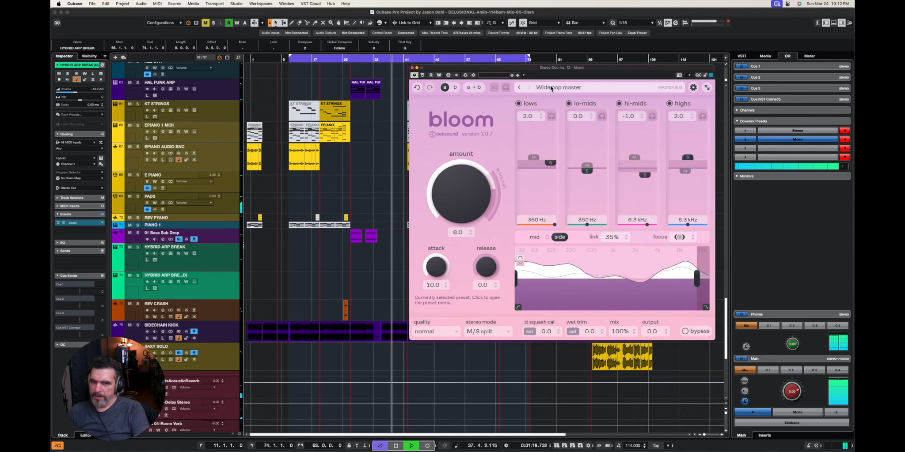
# - Reload the Mix bus side widener preset in the Stereo Out bloom and compare the mono mix against bypass
pyautogui.click(570, 87)
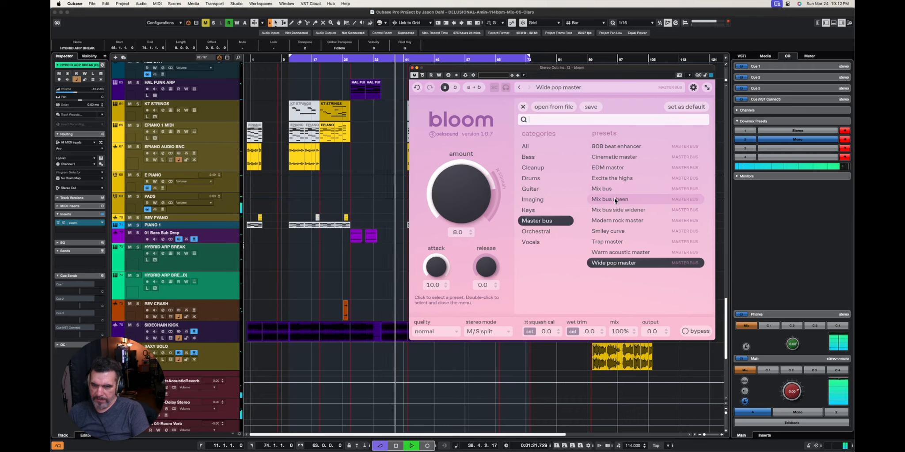
pyautogui.click(615, 209)
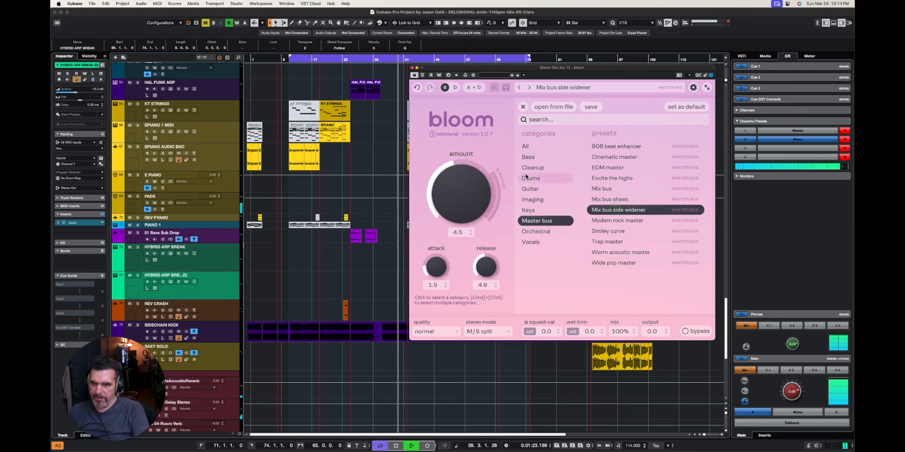
pyautogui.click(523, 106)
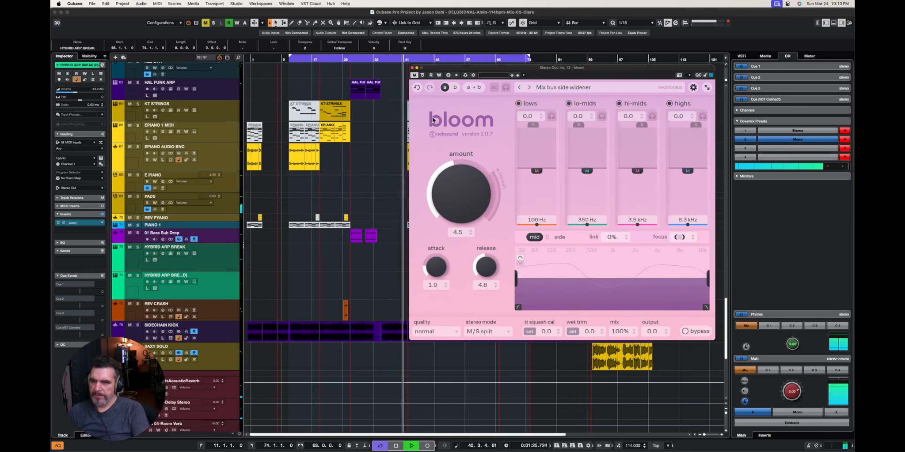
pyautogui.click(423, 75)
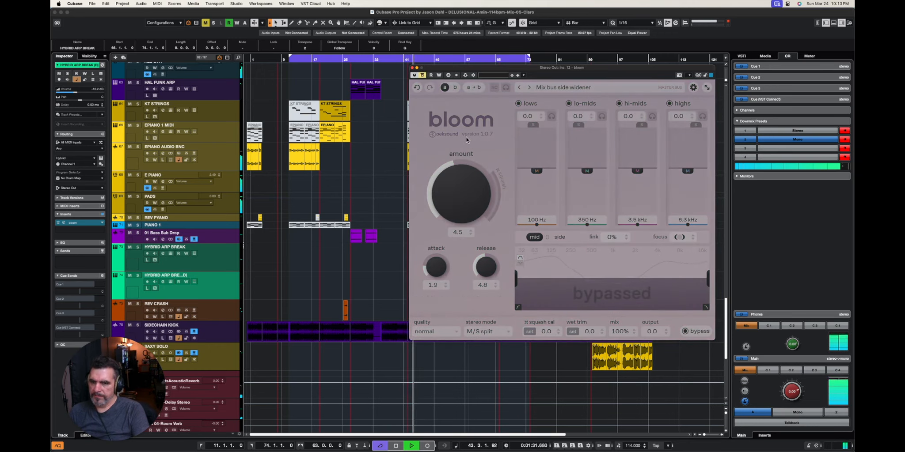
pyautogui.click(423, 75)
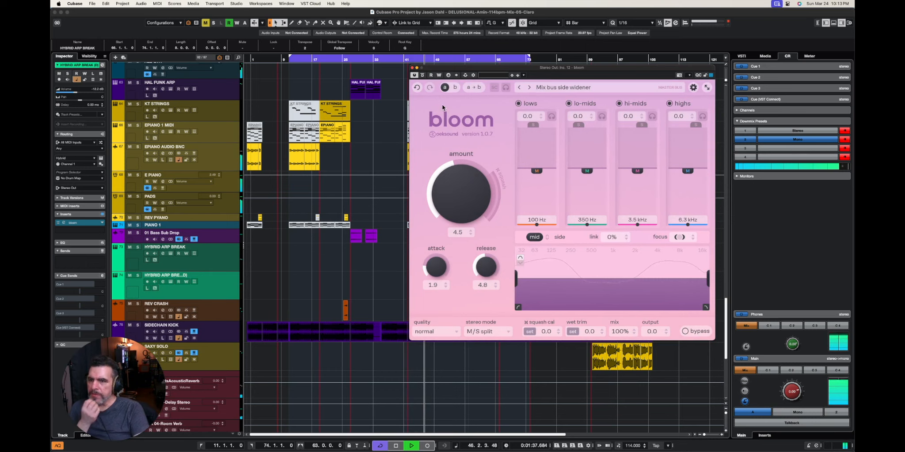
pyautogui.click(422, 76)
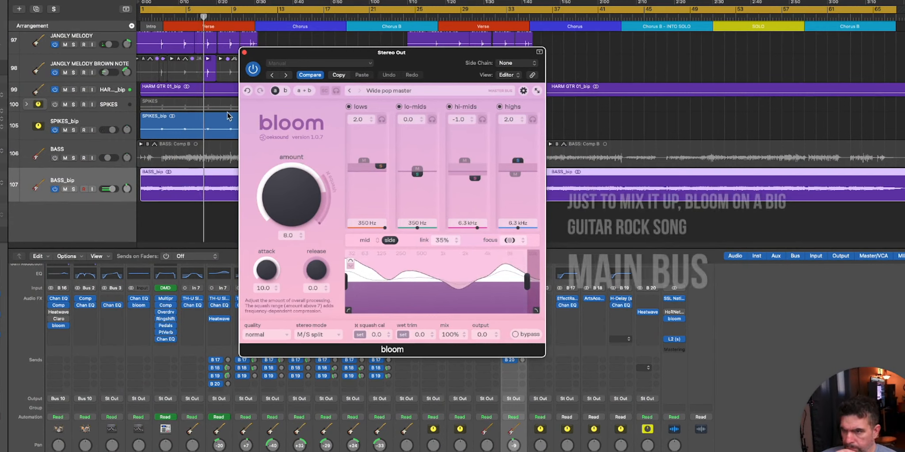
# - In the Logic Pro guitar rock project, compare the Wide pop master preset on the Stereo Out bloom with the plug-in switched off
pyautogui.click(255, 69)
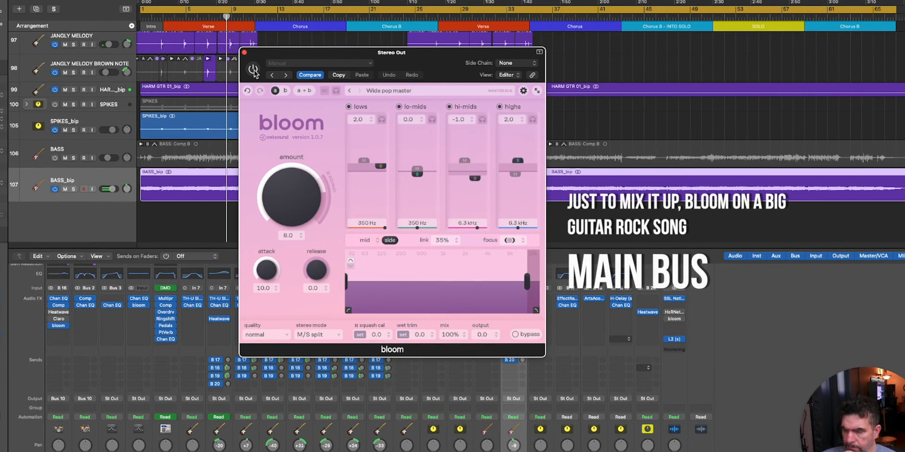
pyautogui.click(253, 70)
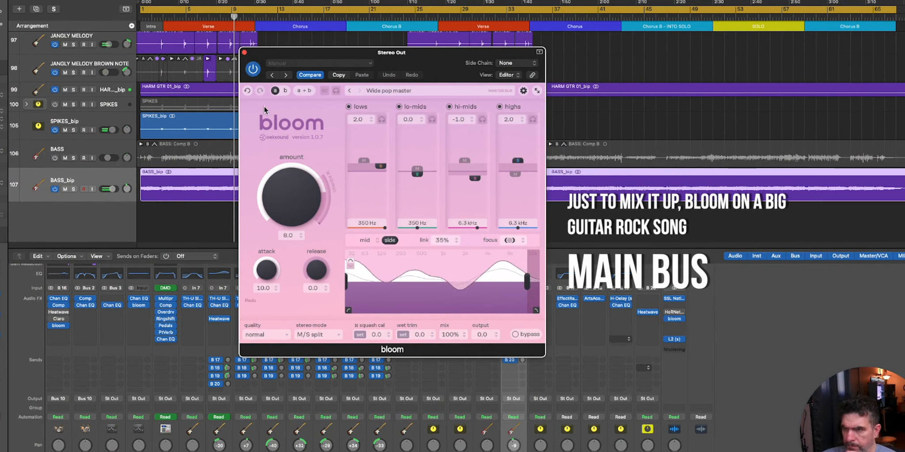